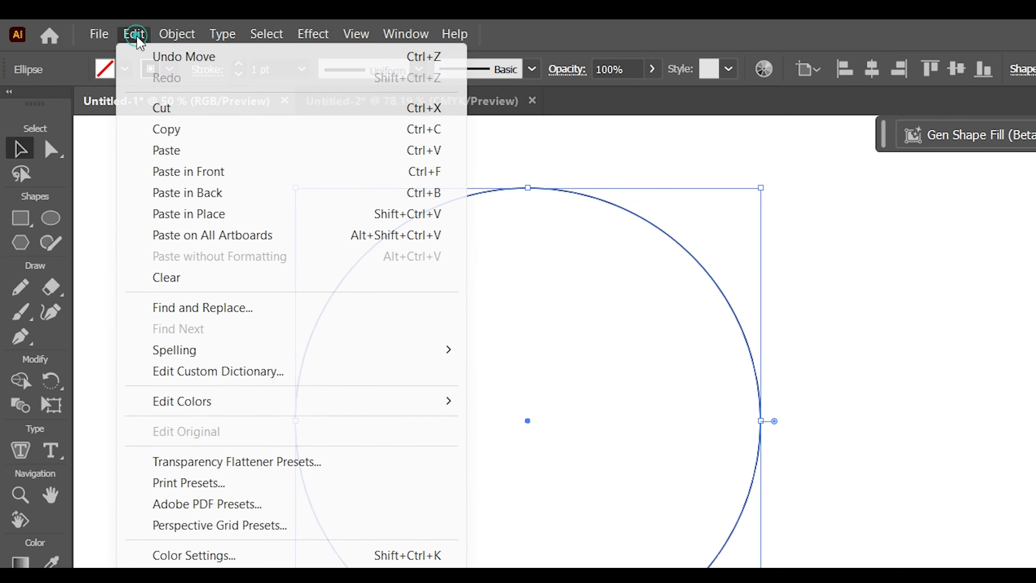
Paste a copy of the large circle in place, scale it concentrically to about 344 px, and duplicate it against the large circle's left edge.
{"action": "left_click", "coordinate": [209, 214]}
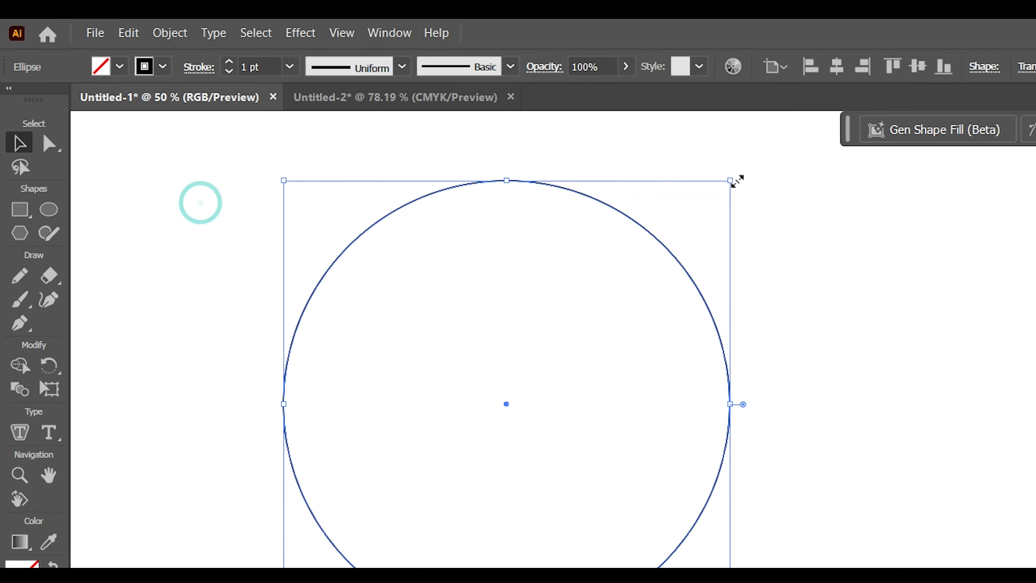
{"action": "left_click_drag", "start_coordinate": [738, 181], "coordinate": [679, 270]}
{"action": "left_click_drag", "start_coordinate": [469, 189], "coordinate": [465, 195]}
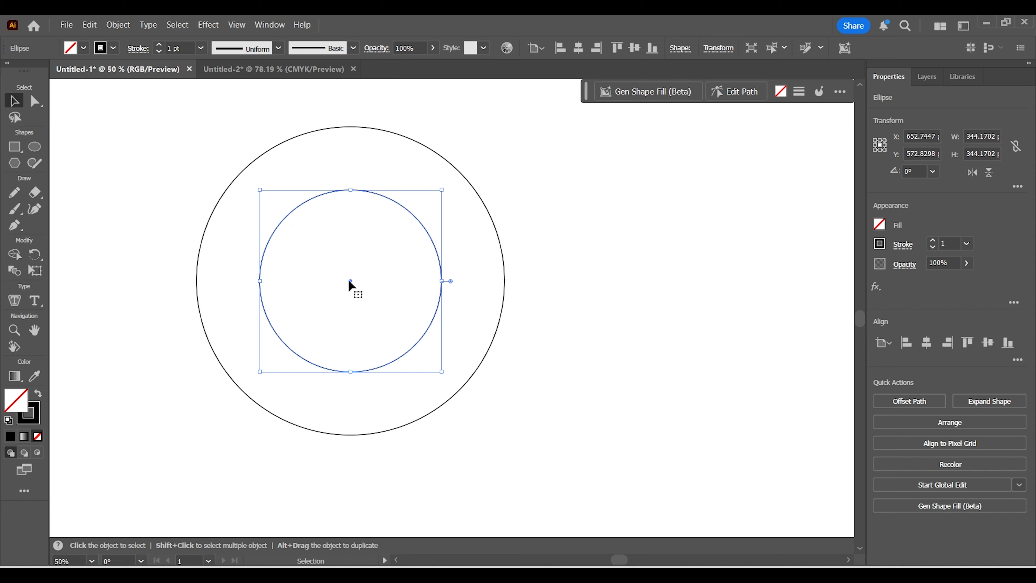
{"action": "left_click_drag", "start_coordinate": [349, 282], "coordinate": [286, 286]}
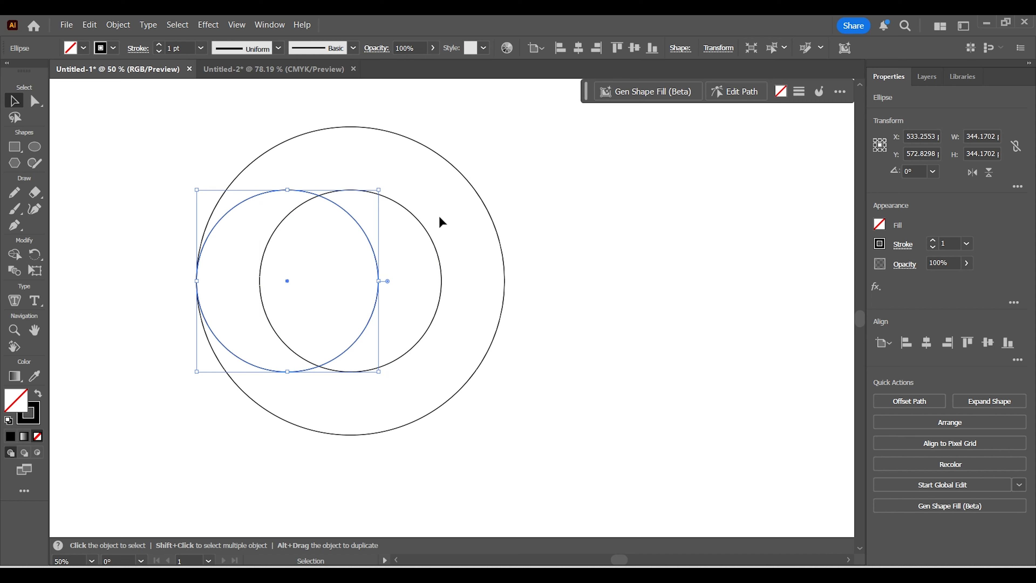
Duplicate the centred circle downward, shrink the copy to about 295 px, and place it touching the large circle's bottom edge.
{"action": "left_click", "coordinate": [428, 234]}
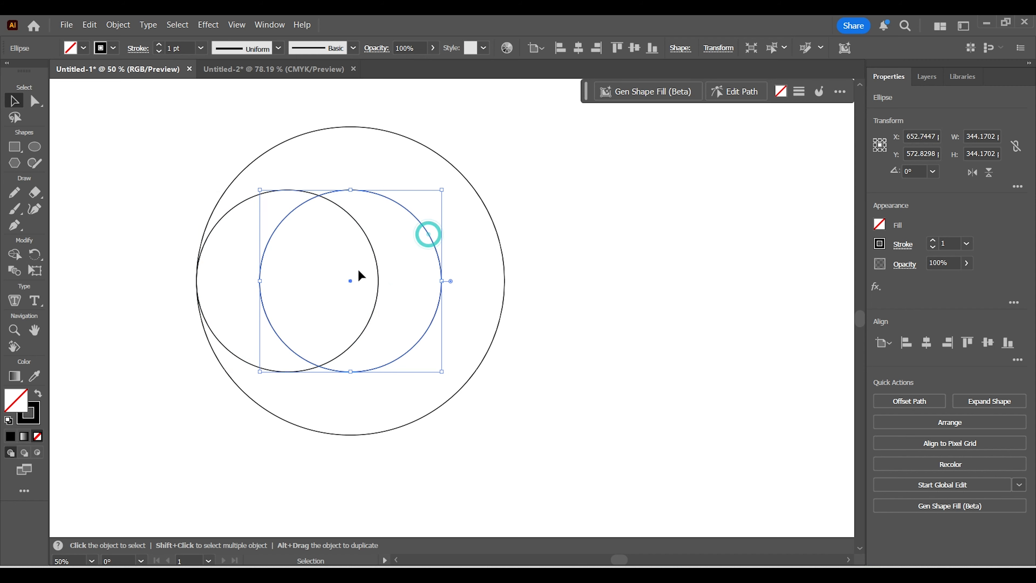
{"action": "left_click_drag", "start_coordinate": [350, 282], "coordinate": [358, 344]}
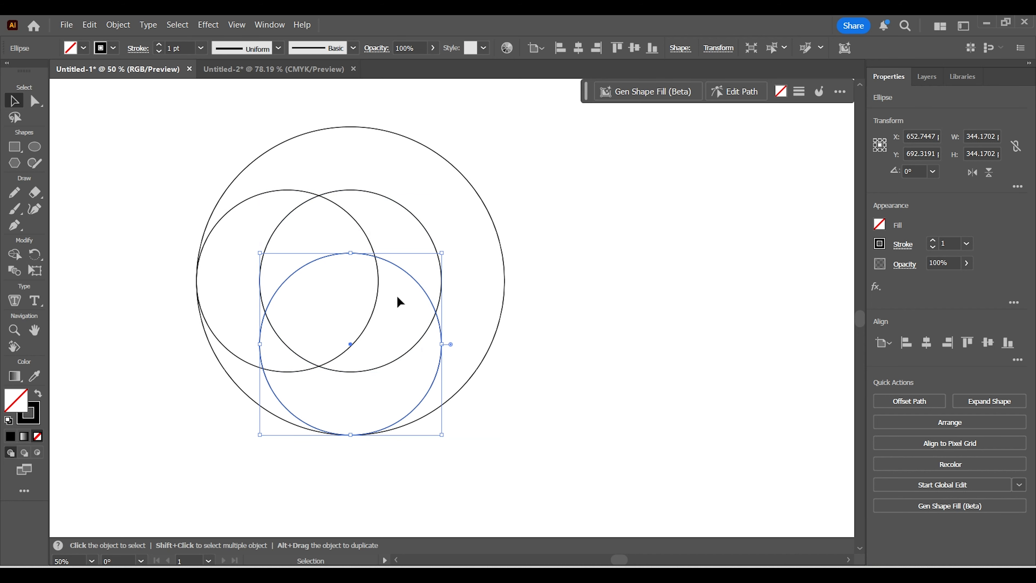
{"action": "left_click_drag", "start_coordinate": [444, 253], "coordinate": [429, 266]}
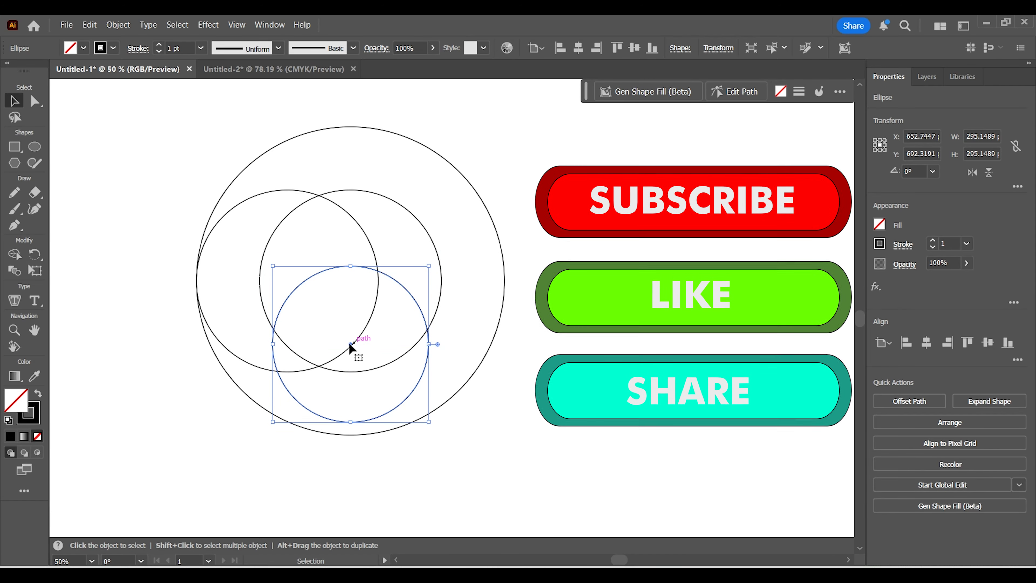
{"action": "left_click_drag", "start_coordinate": [349, 342], "coordinate": [352, 355]}
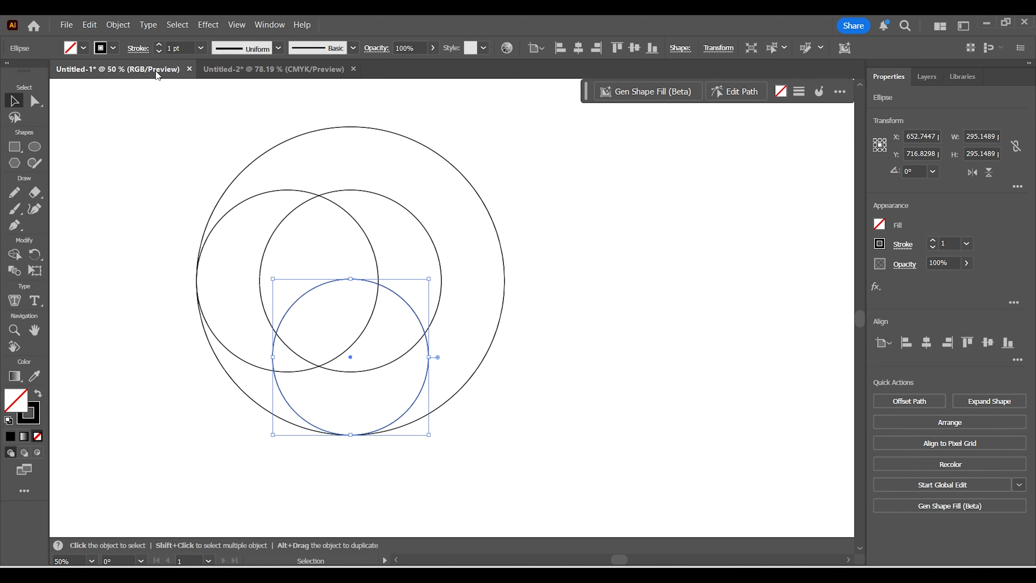
Paste a copy of the bottom circle in place, resize it to about 175 px, and fit it between that circle's top and the middle circle's bottom.
{"action": "left_click", "coordinate": [90, 24]}
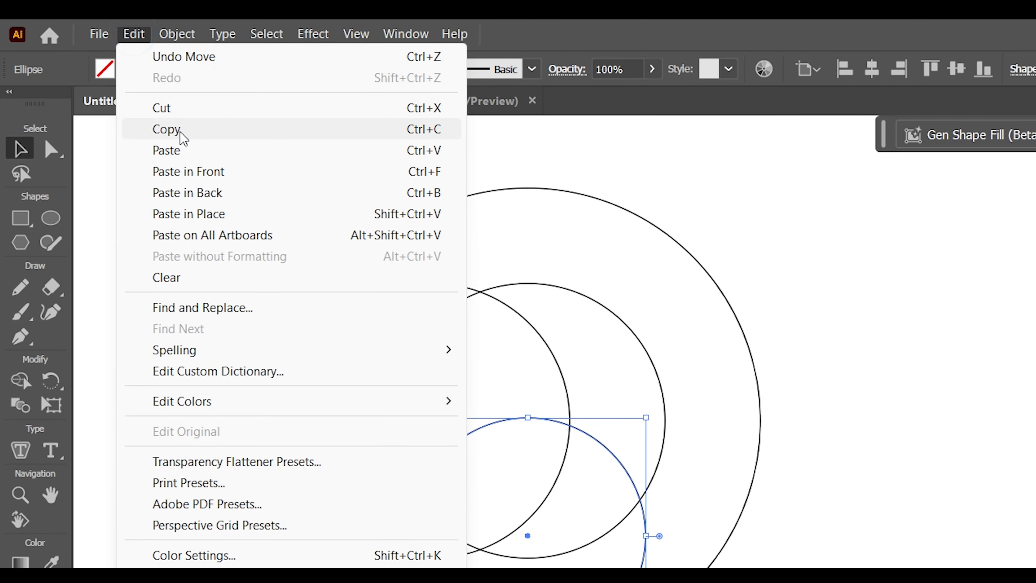
{"action": "left_click", "coordinate": [118, 89]}
{"action": "left_click", "coordinate": [141, 35]}
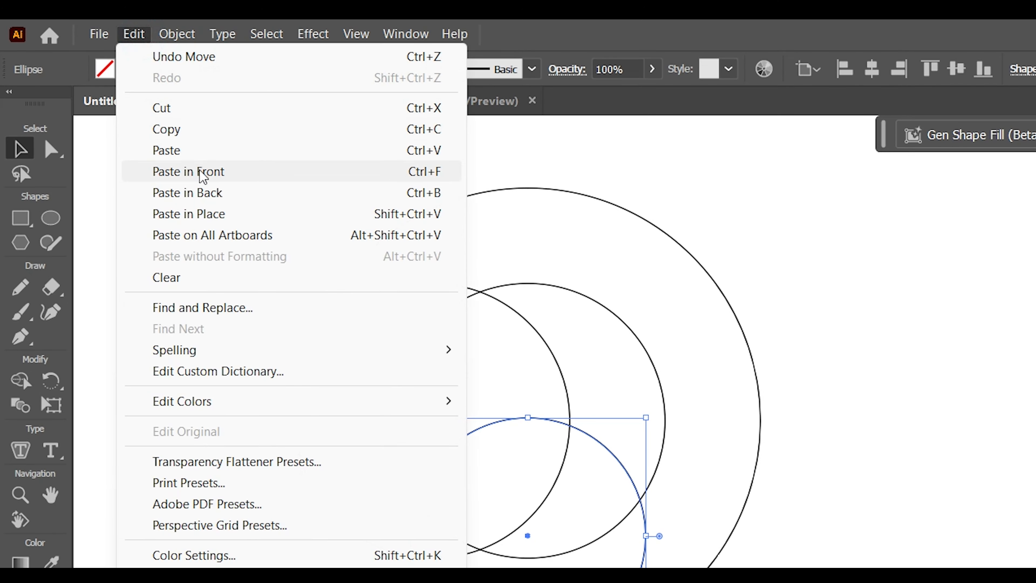
{"action": "left_click", "coordinate": [198, 234]}
{"action": "left_click_drag", "start_coordinate": [437, 284], "coordinate": [402, 321]}
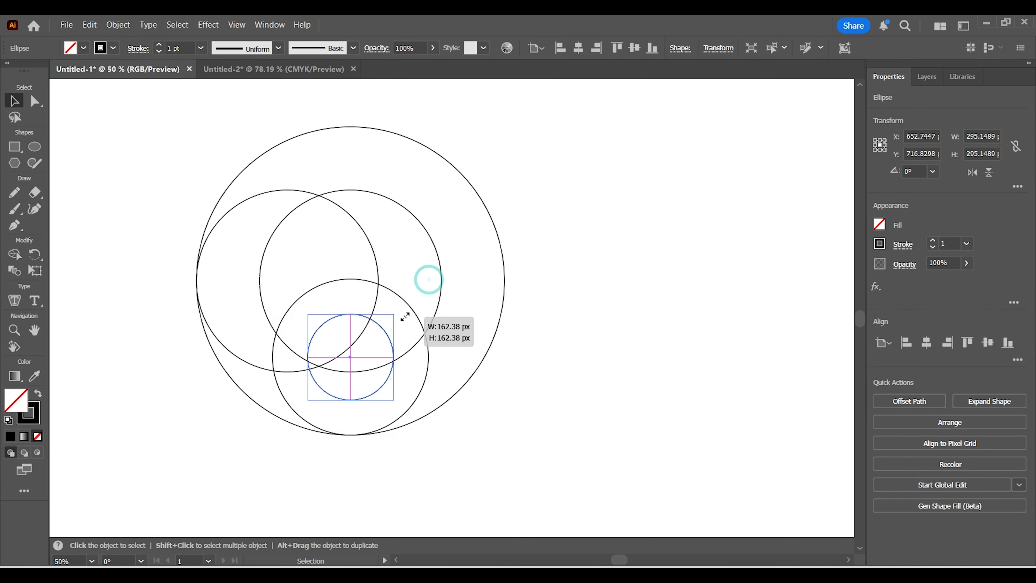
{"action": "left_click_drag", "start_coordinate": [352, 363], "coordinate": [353, 332]}
{"action": "left_click_drag", "start_coordinate": [393, 290], "coordinate": [403, 258]}
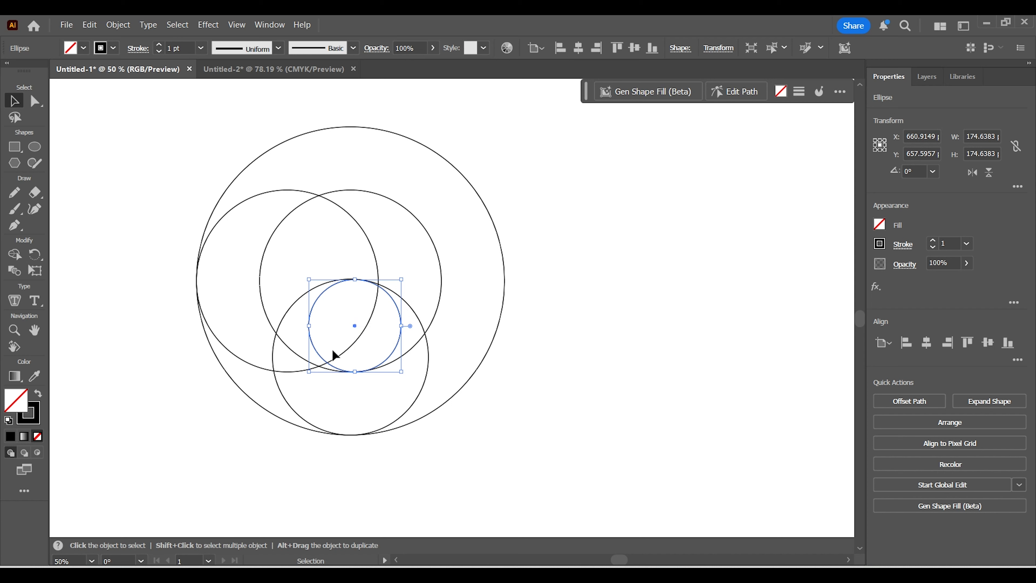
{"action": "left_click_drag", "start_coordinate": [356, 324], "coordinate": [351, 324]}
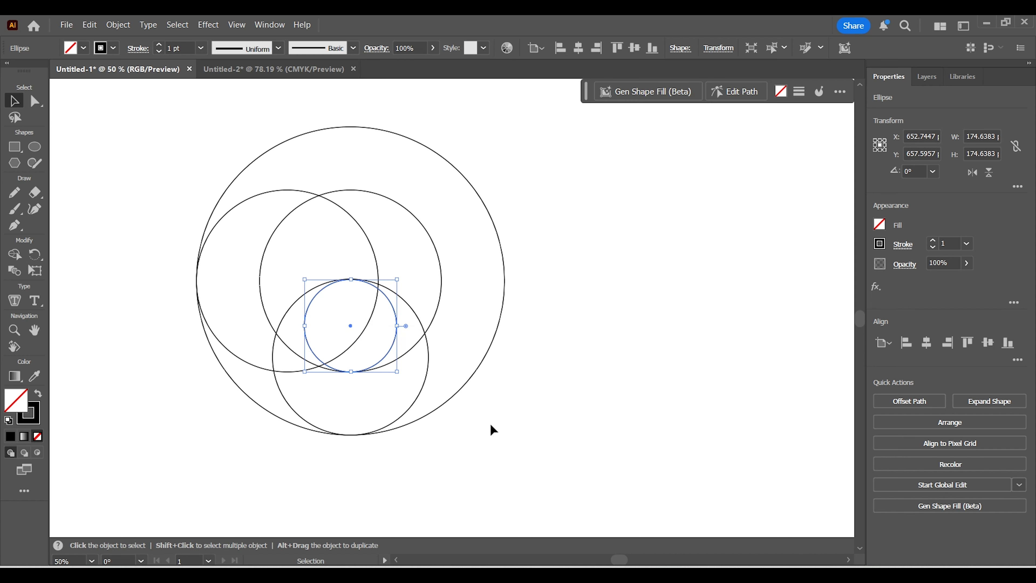
Paste a copy of the 175 px circle in place and reshape it into an ellipse about 126 by 84 px at that circle's bottom.
{"action": "left_click", "coordinate": [89, 25]}
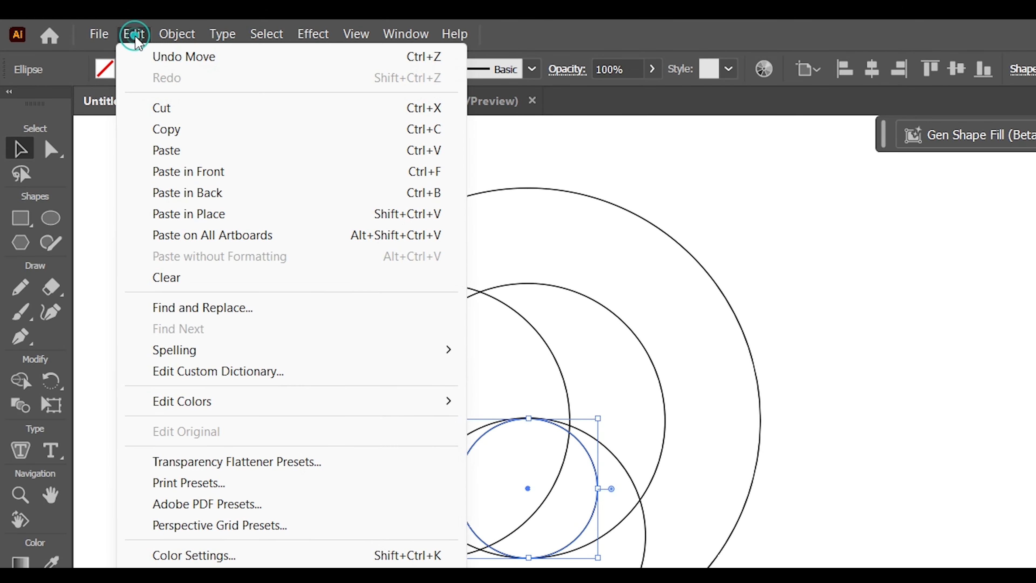
{"action": "left_click", "coordinate": [114, 85]}
{"action": "left_click", "coordinate": [133, 33]}
{"action": "left_click", "coordinate": [172, 214]}
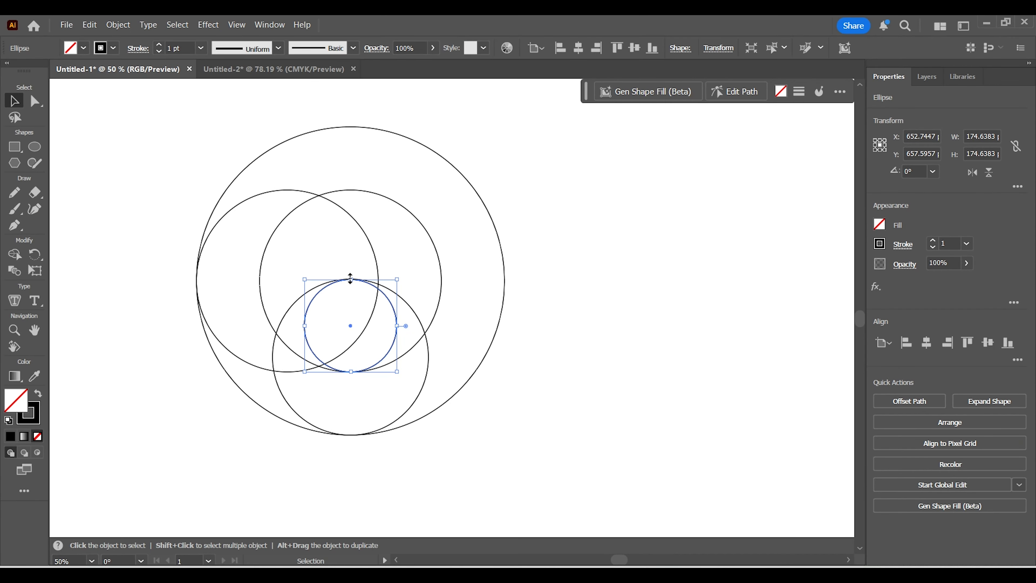
{"action": "left_click_drag", "start_coordinate": [398, 281], "coordinate": [371, 305]}
{"action": "left_click_drag", "start_coordinate": [338, 343], "coordinate": [351, 342]}
{"action": "left_click_drag", "start_coordinate": [354, 304], "coordinate": [353, 330]}
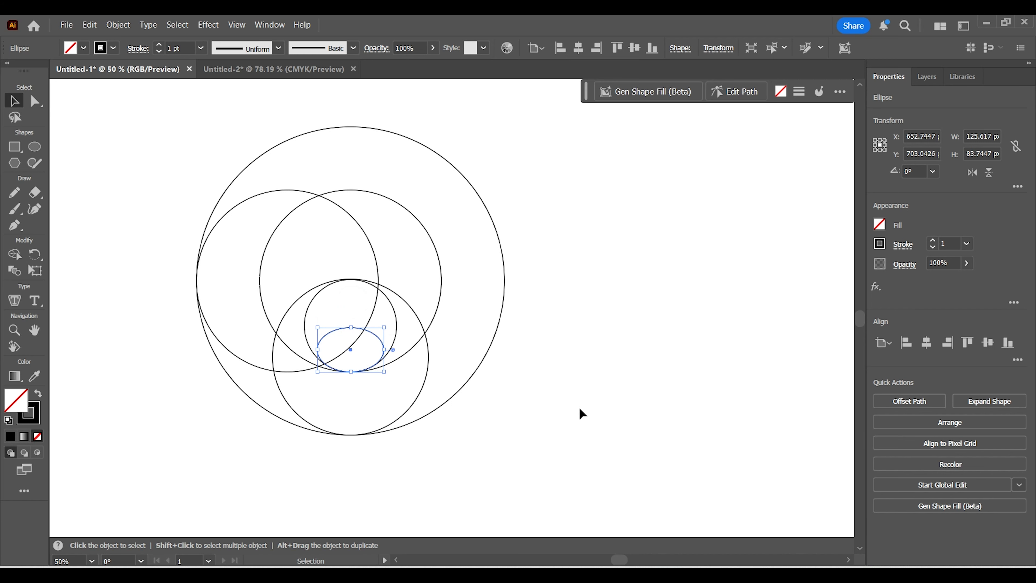
{"action": "left_click", "coordinate": [580, 407]}
Duplicate the left 344 px circle twice, placing one copy level on the large circle's right side and one at its lower right.
{"action": "left_click", "coordinate": [255, 198]}
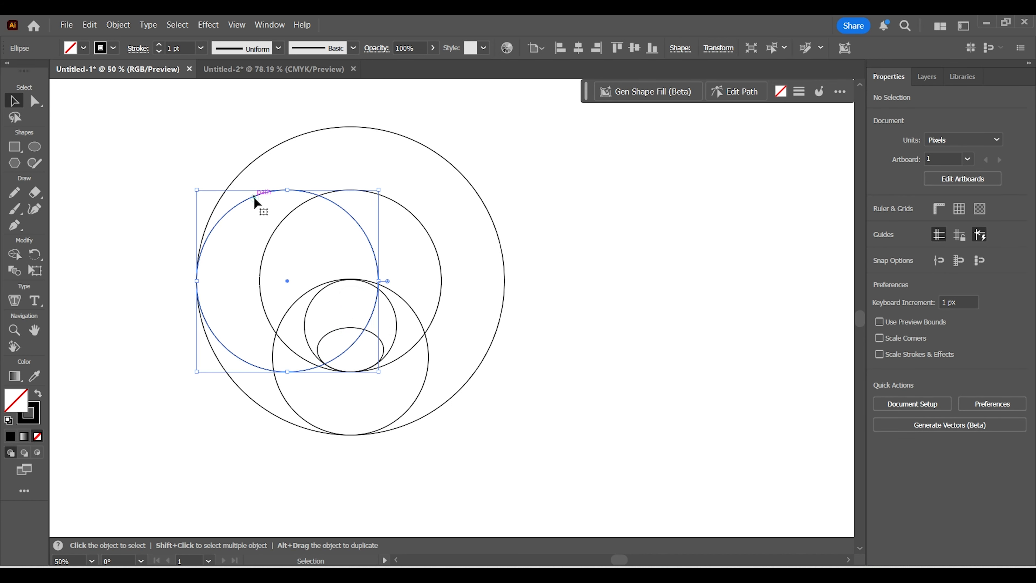
{"action": "left_click_drag", "start_coordinate": [288, 281], "coordinate": [431, 353]}
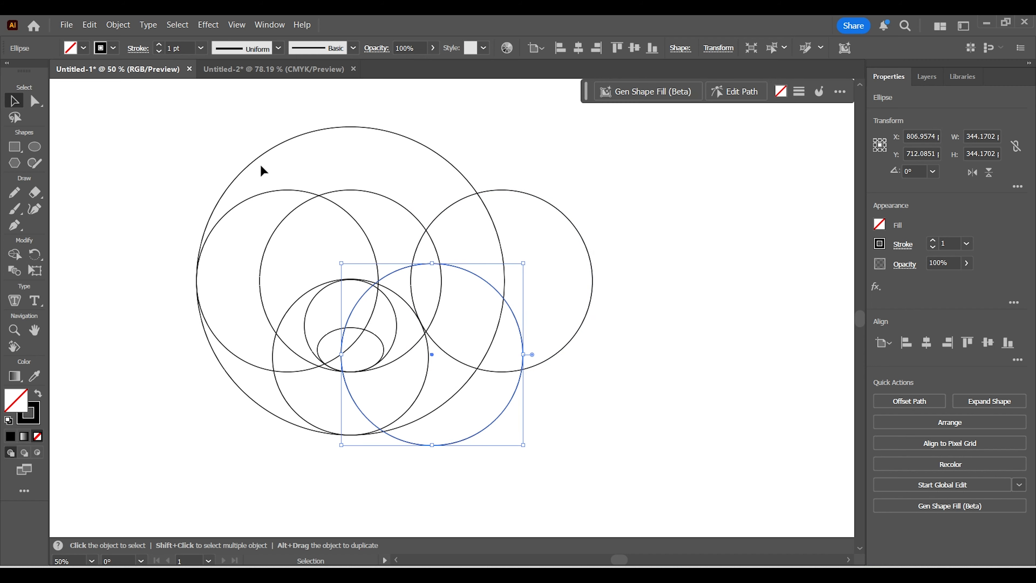
Enlarge the left circle to about 464 px, keeping its left edge fixed and extending it to the middle circle's right edge.
{"action": "left_click", "coordinate": [273, 187]}
{"action": "left_click", "coordinate": [271, 191]}
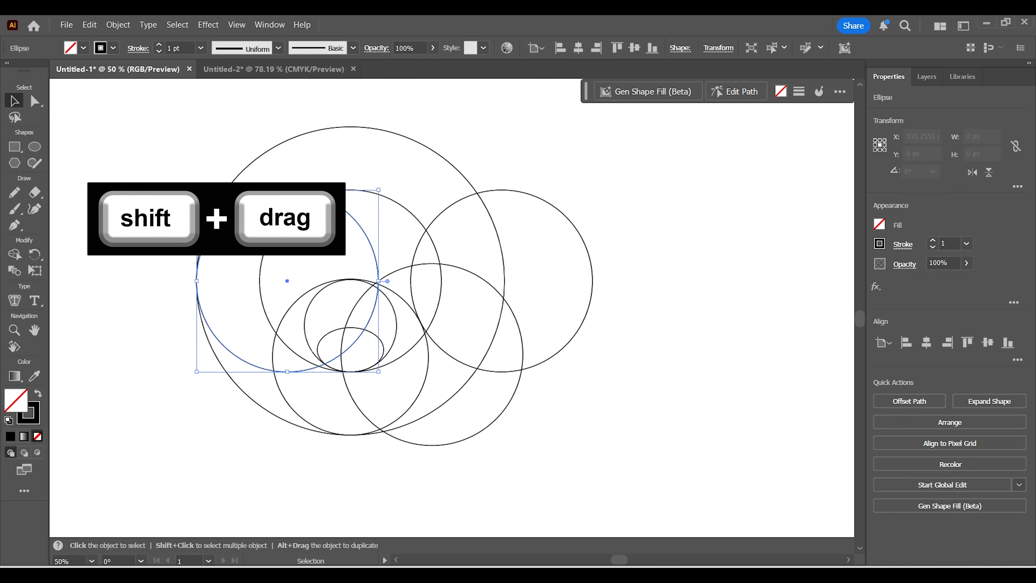
{"action": "left_click_drag", "start_coordinate": [379, 281], "coordinate": [441, 281]}
Enlarge the lower-right circle proportionally to 432 px, keeping its lower-left corner fixed.
{"action": "left_click", "coordinate": [480, 278]}
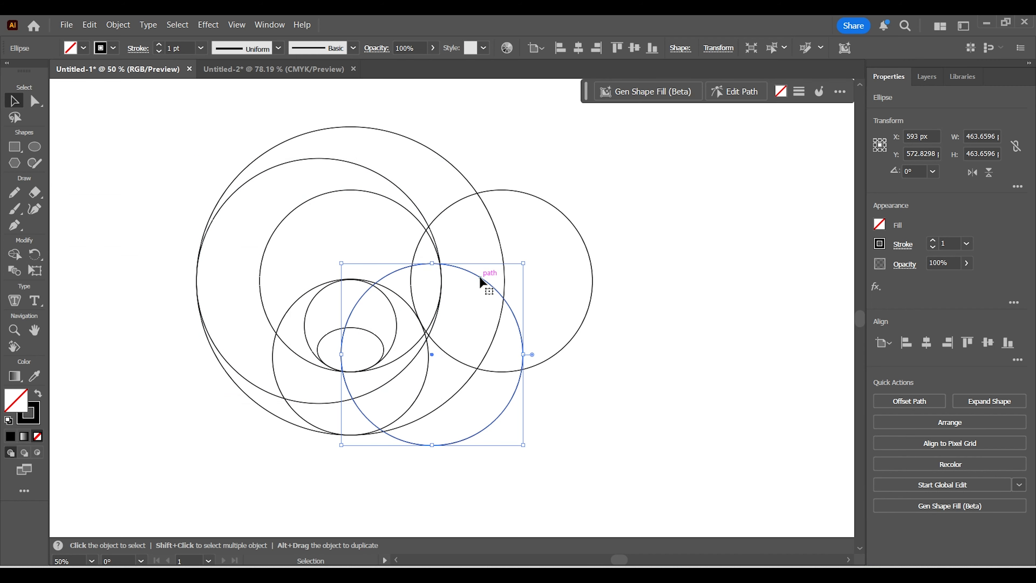
{"action": "left_click_drag", "start_coordinate": [525, 262], "coordinate": [570, 95]}
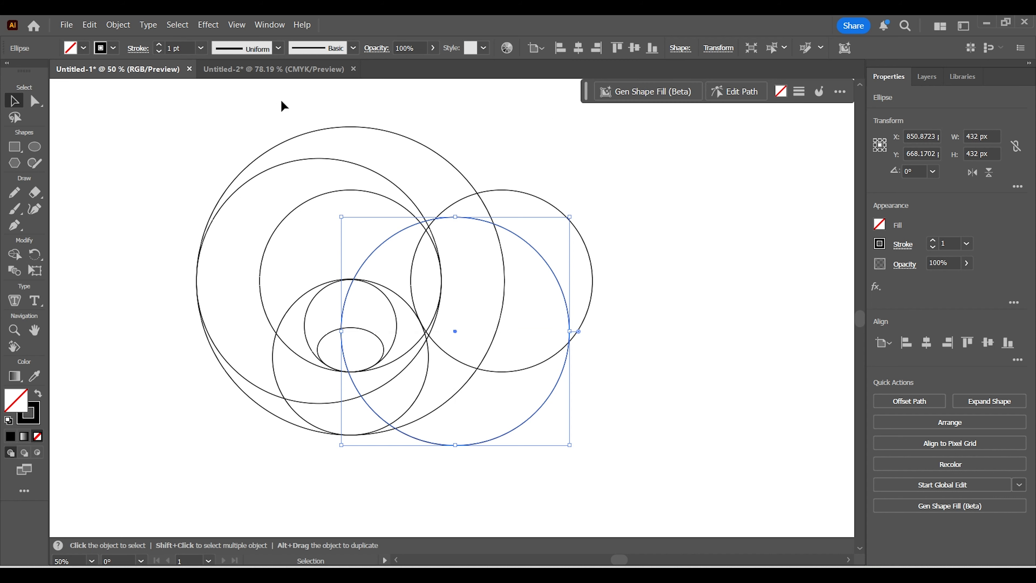
{"action": "left_click", "coordinate": [130, 124]}
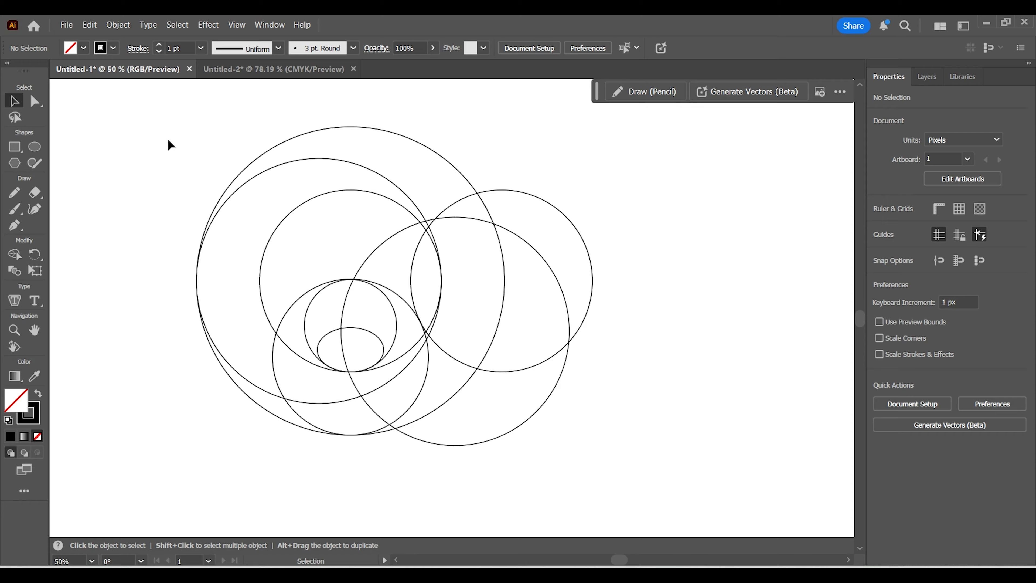
Select all circles and use Shape Builder with a black fill to merge the outer crescent and the lower hook into one spiral shape.
{"action": "left_click_drag", "start_coordinate": [147, 108], "coordinate": [646, 474]}
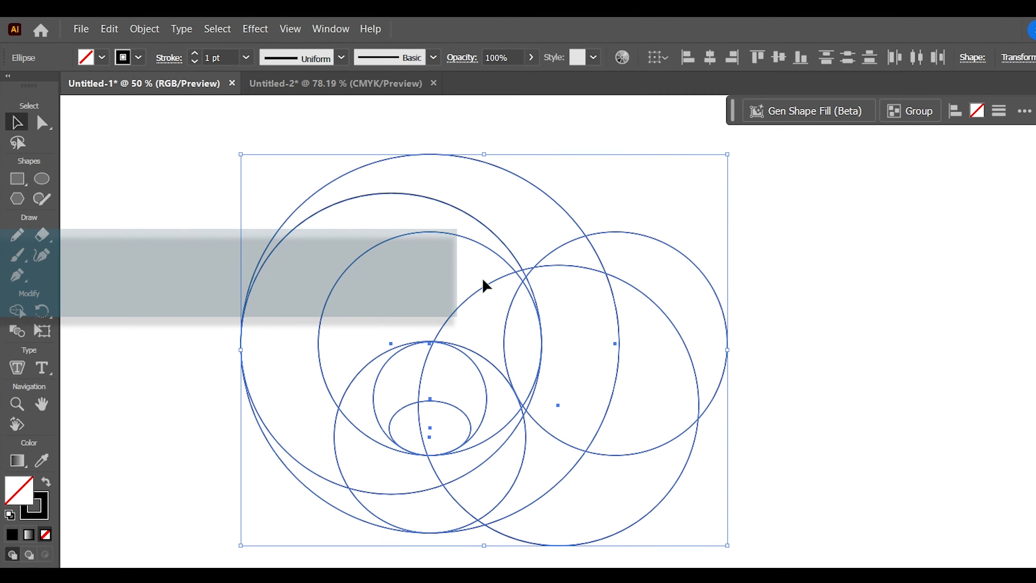
{"action": "left_click", "coordinate": [14, 254]}
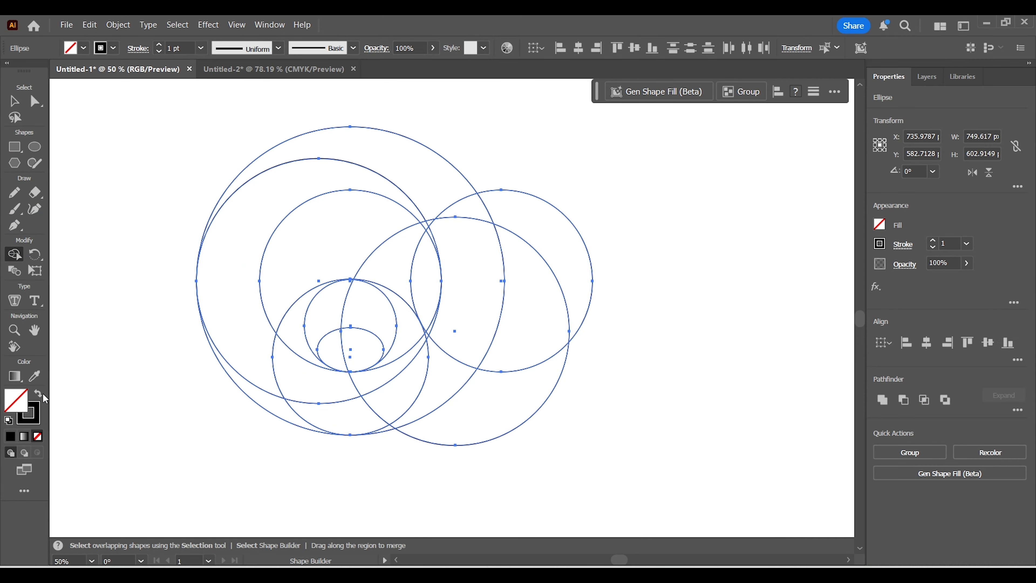
{"action": "left_click", "coordinate": [36, 395]}
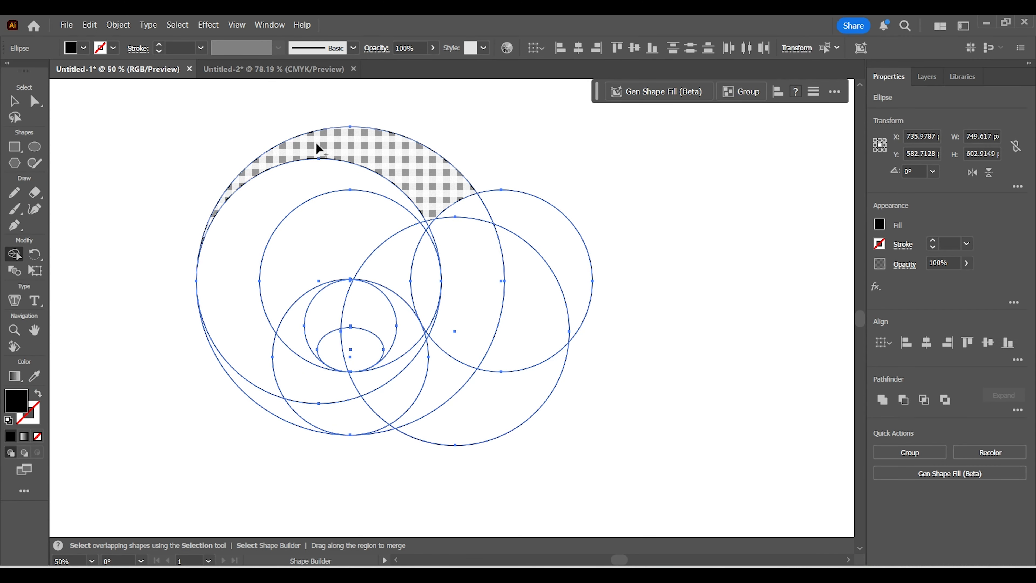
{"action": "left_click_drag", "start_coordinate": [318, 144], "coordinate": [343, 151]}
{"action": "left_click_drag", "start_coordinate": [441, 189], "coordinate": [458, 221]}
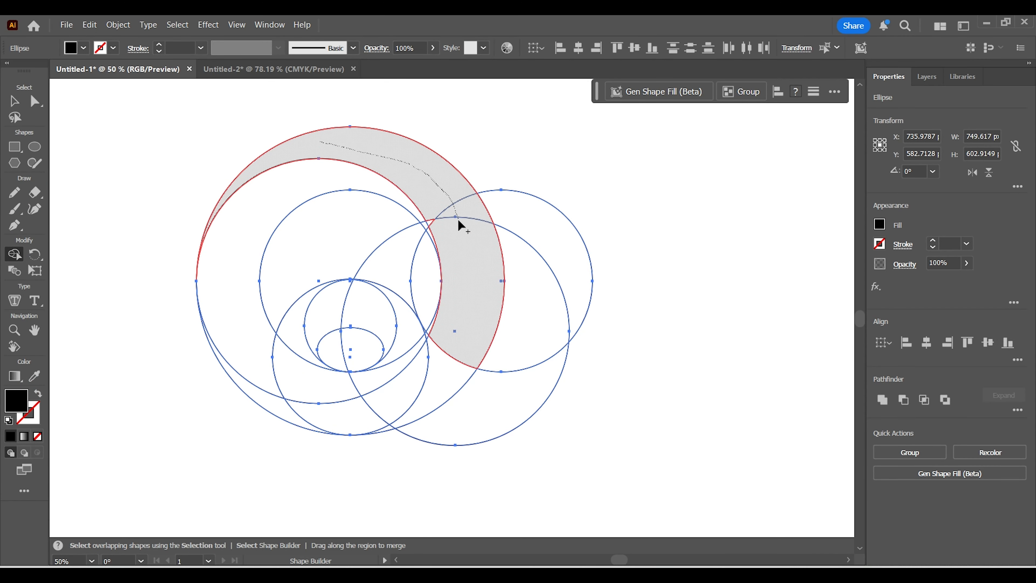
{"action": "left_click_drag", "start_coordinate": [463, 305], "coordinate": [445, 365]}
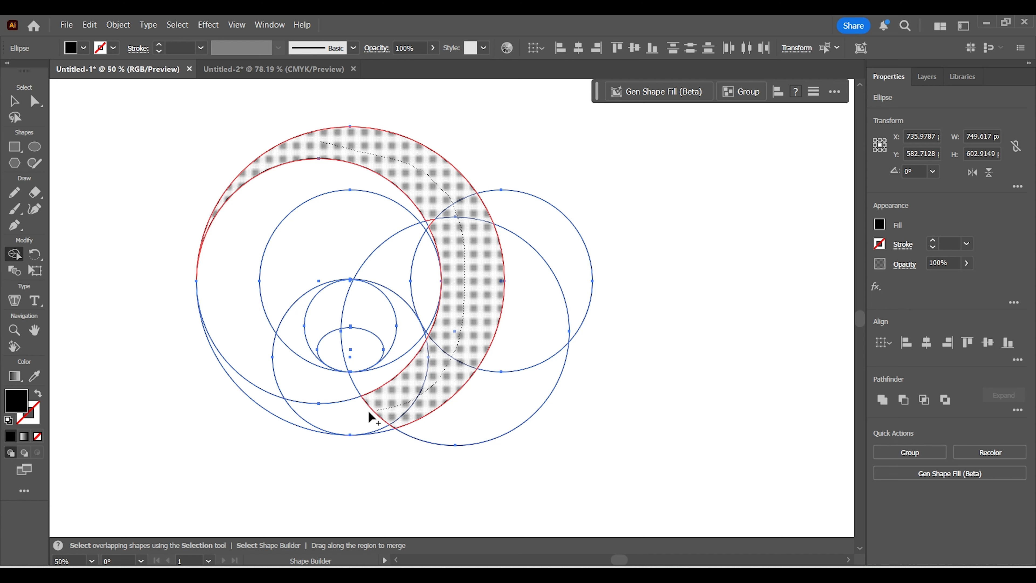
{"action": "mouse_move", "coordinate": [287, 345]}
{"action": "left_mouse_down"}
{"action": "mouse_move", "coordinate": [296, 368]}
{"action": "mouse_move", "coordinate": [362, 389]}
{"action": "mouse_move", "coordinate": [398, 383]}
{"action": "mouse_move", "coordinate": [429, 344]}
{"action": "left_mouse_up"}
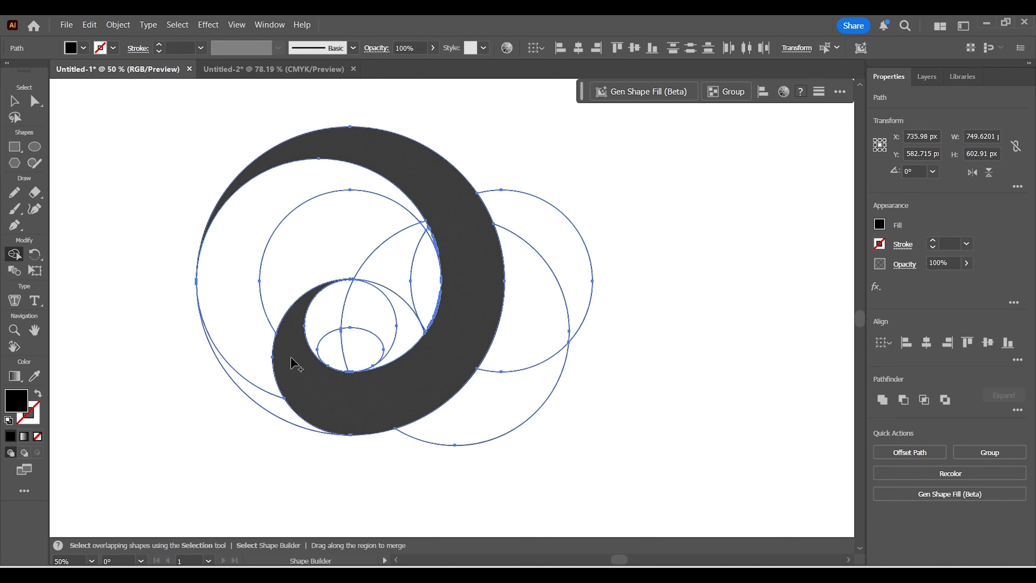
With a medium grey fill, merge the left crescent and its lower sliver, and clear the upper construction regions inside the middle circle.
{"action": "left_click", "coordinate": [70, 48]}
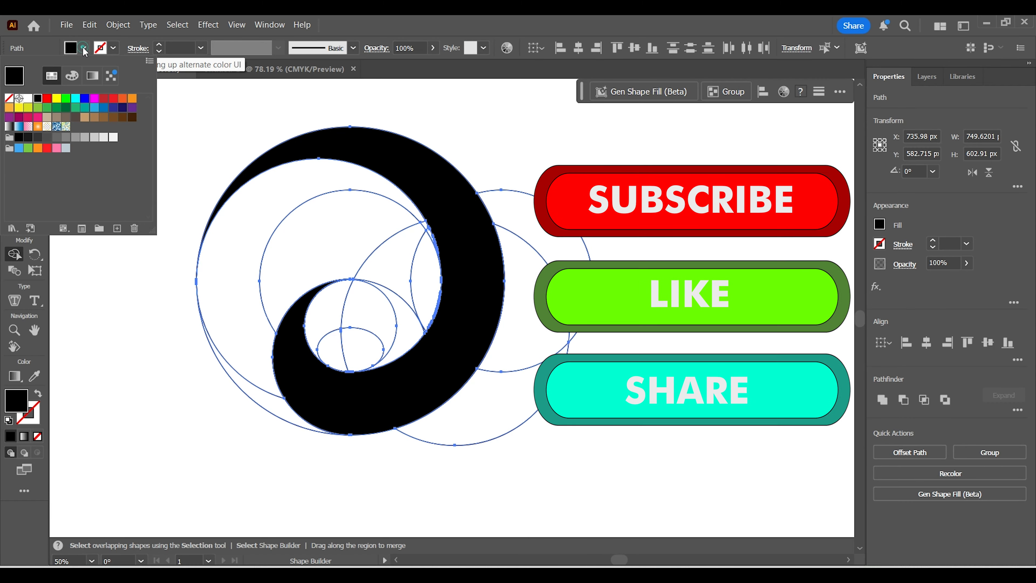
{"action": "left_click", "coordinate": [82, 139]}
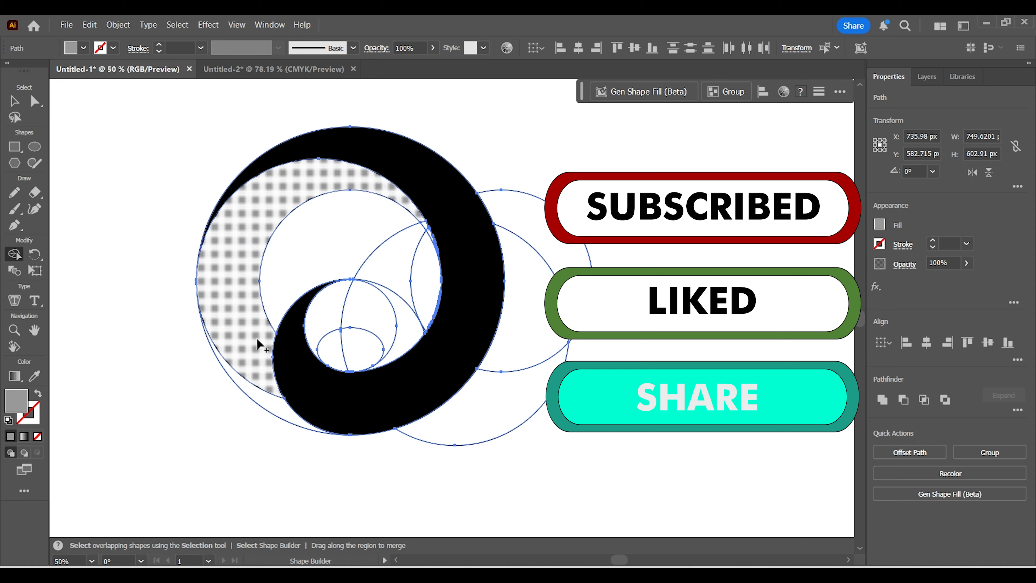
{"action": "left_click_drag", "start_coordinate": [266, 386], "coordinate": [234, 304]}
{"action": "left_click_drag", "start_coordinate": [234, 267], "coordinate": [252, 221]}
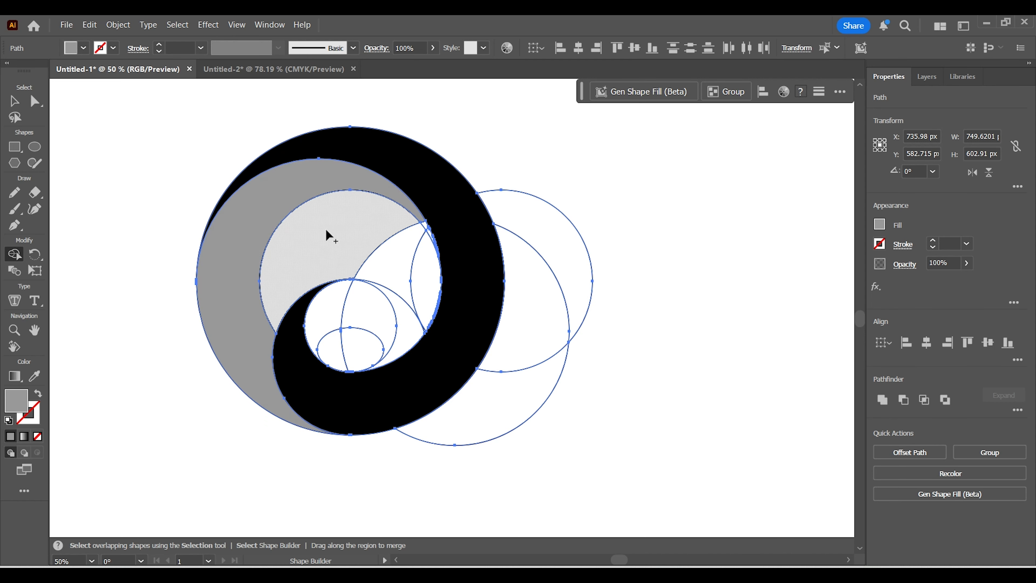
{"action": "left_click_drag", "start_coordinate": [339, 228], "coordinate": [419, 270]}
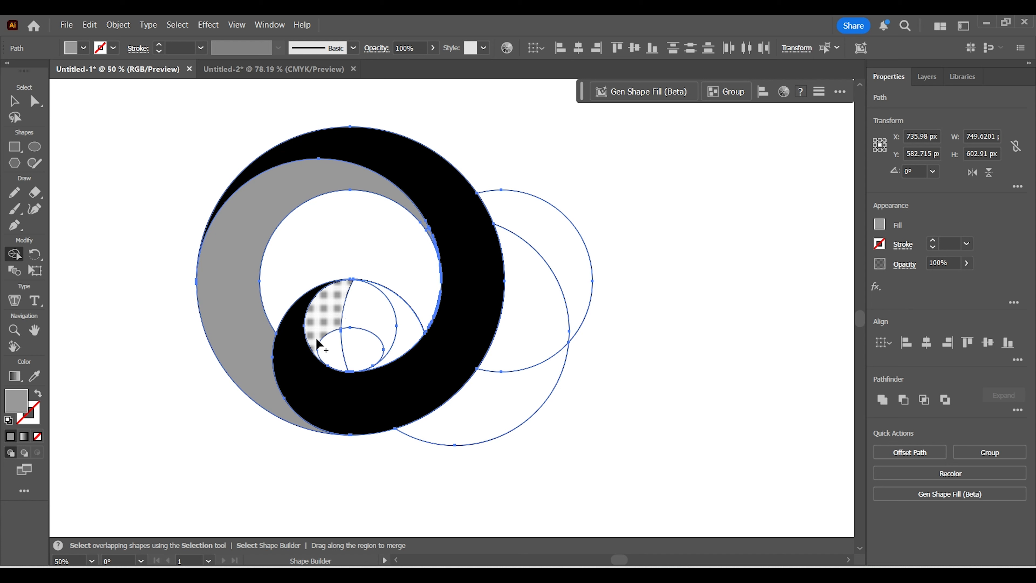
With a dark grey fill, use Shape Builder to merge the upper regions of the small inner circle around the ellipse.
{"action": "key", "text": "shift+x"}
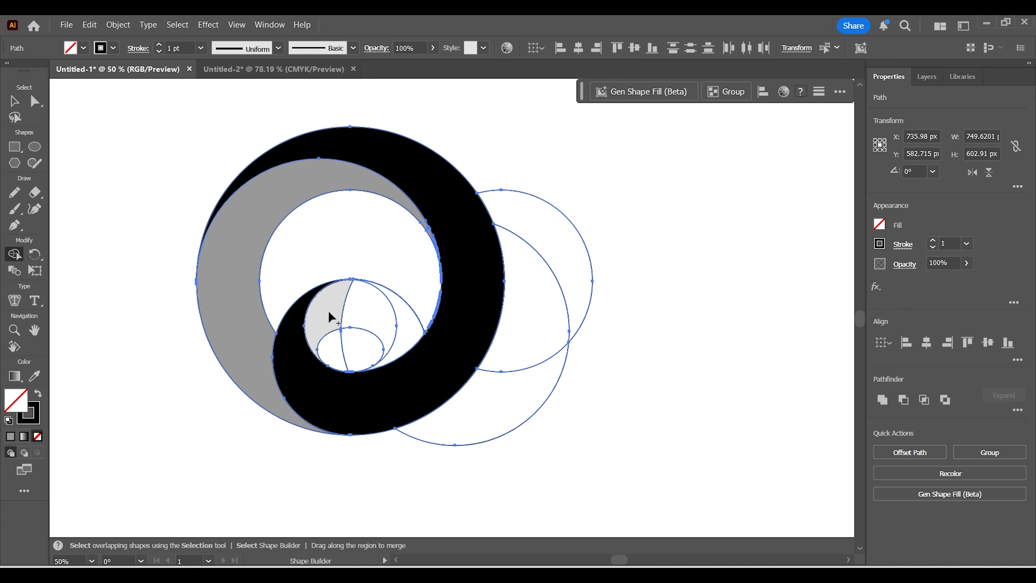
{"action": "left_click", "coordinate": [84, 48]}
{"action": "left_click", "coordinate": [52, 77]}
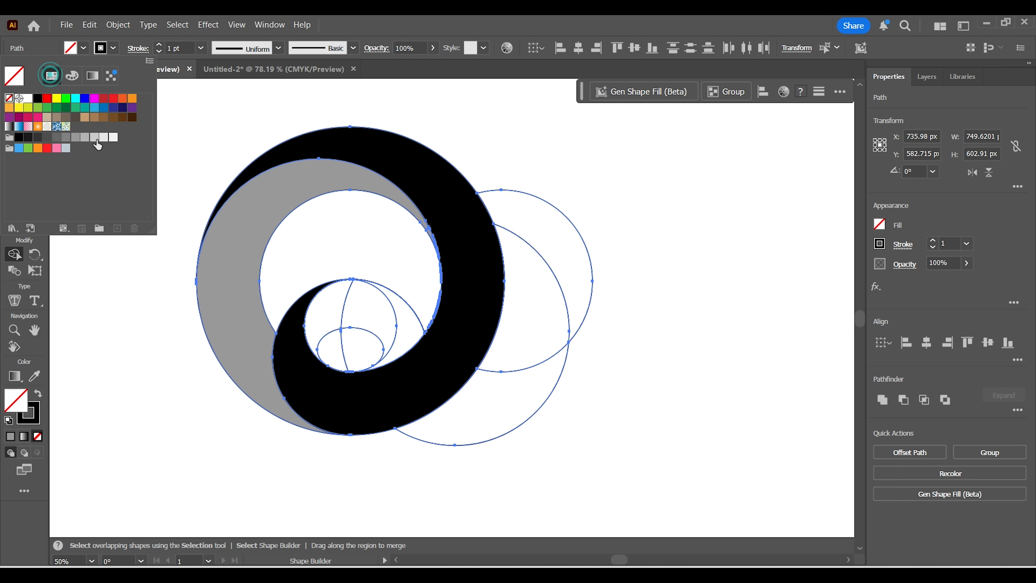
{"action": "left_click", "coordinate": [46, 138]}
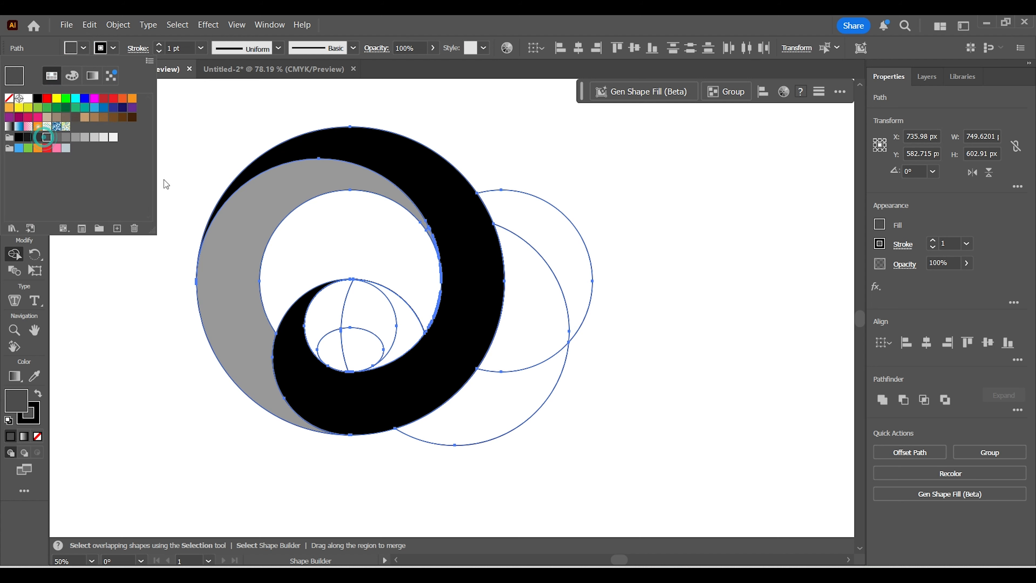
{"action": "left_click", "coordinate": [215, 143]}
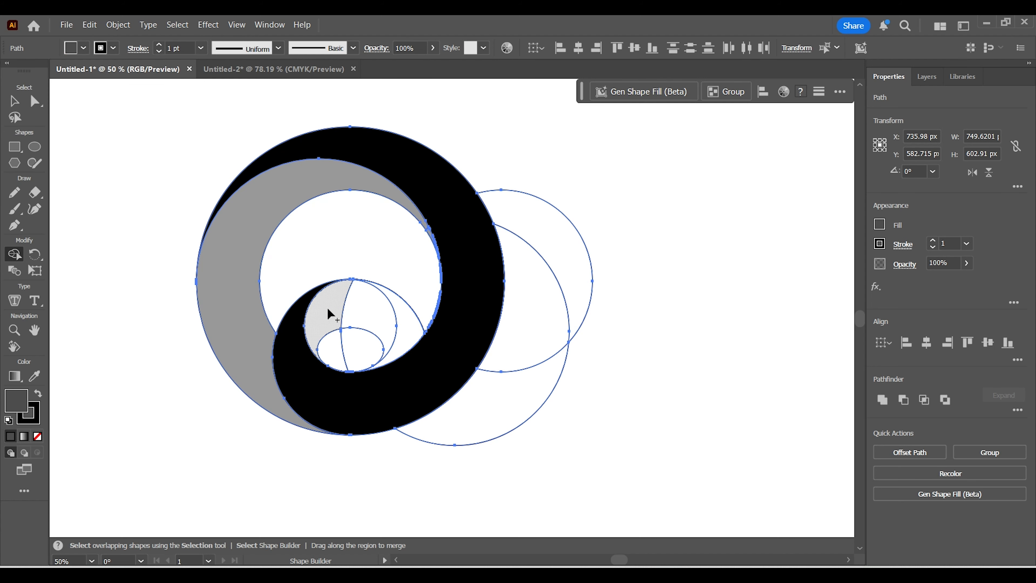
{"action": "left_click_drag", "start_coordinate": [327, 308], "coordinate": [374, 311]}
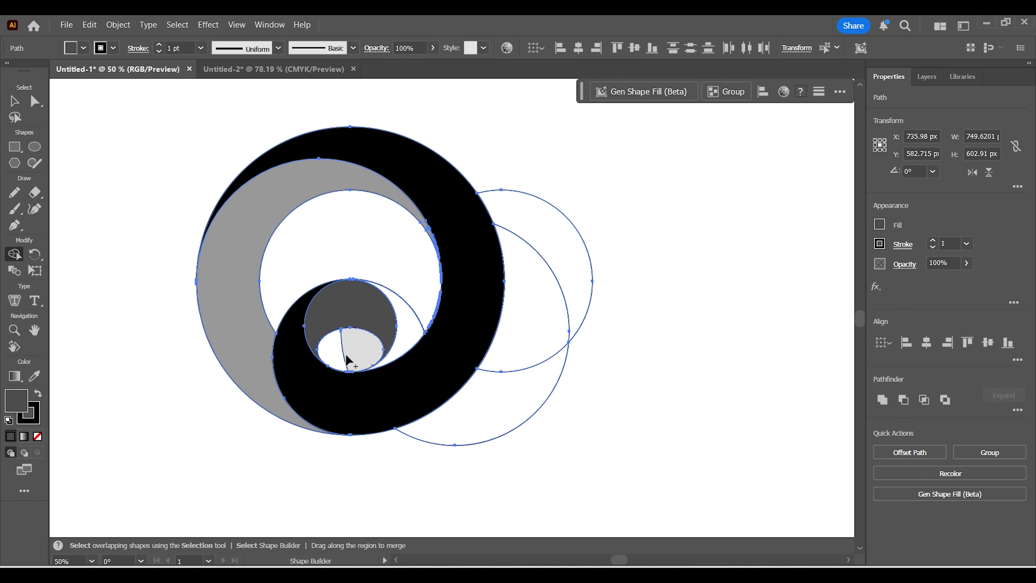
Clear the leftover regions inside the ellipse, beside the small circle and outside the upper-right ring, and fill the lower-right crescent dark grey.
{"action": "left_click", "coordinate": [374, 348], "text": "alt"}
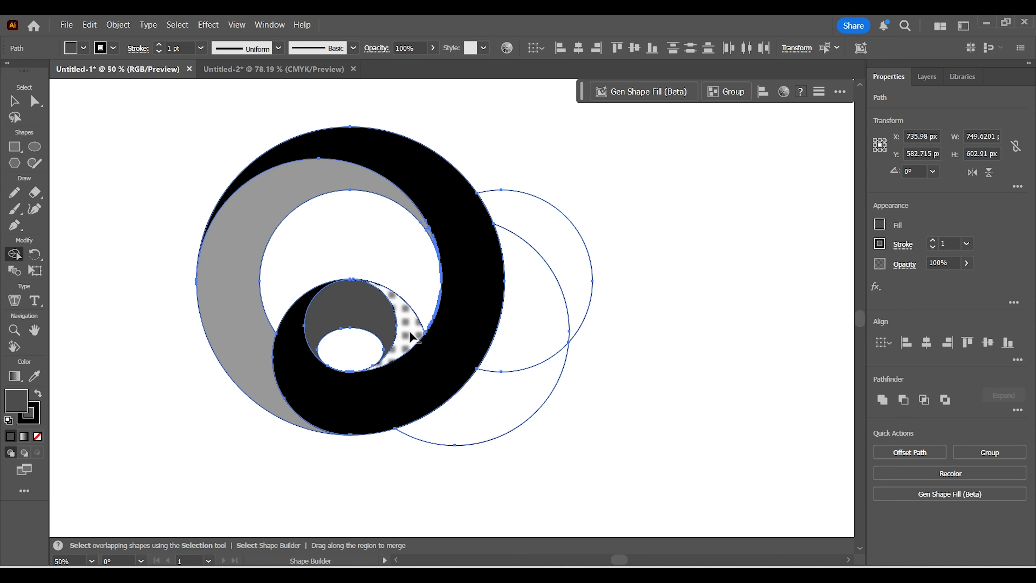
{"action": "left_click", "coordinate": [408, 343], "text": "alt"}
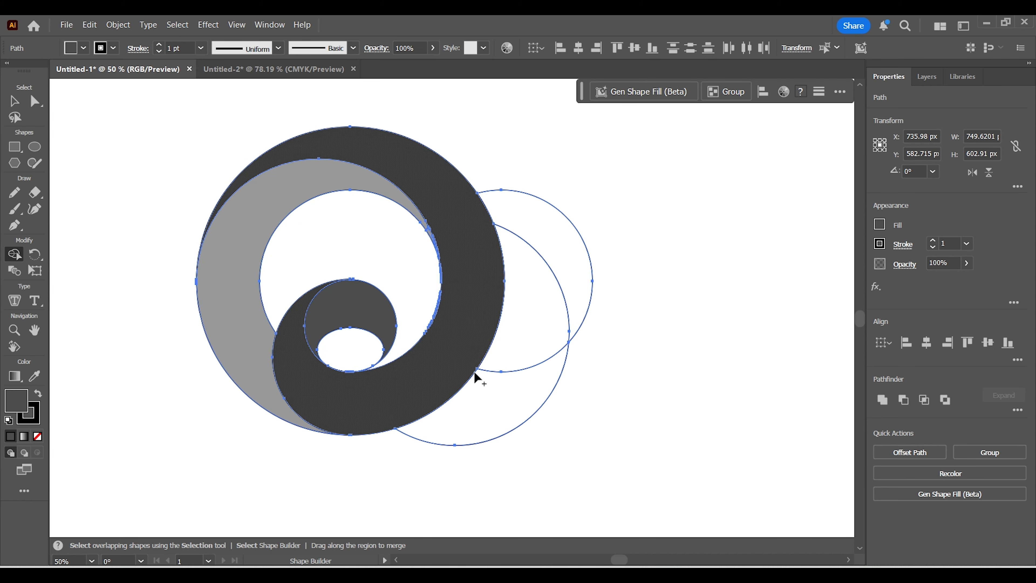
{"action": "left_click", "coordinate": [457, 419]}
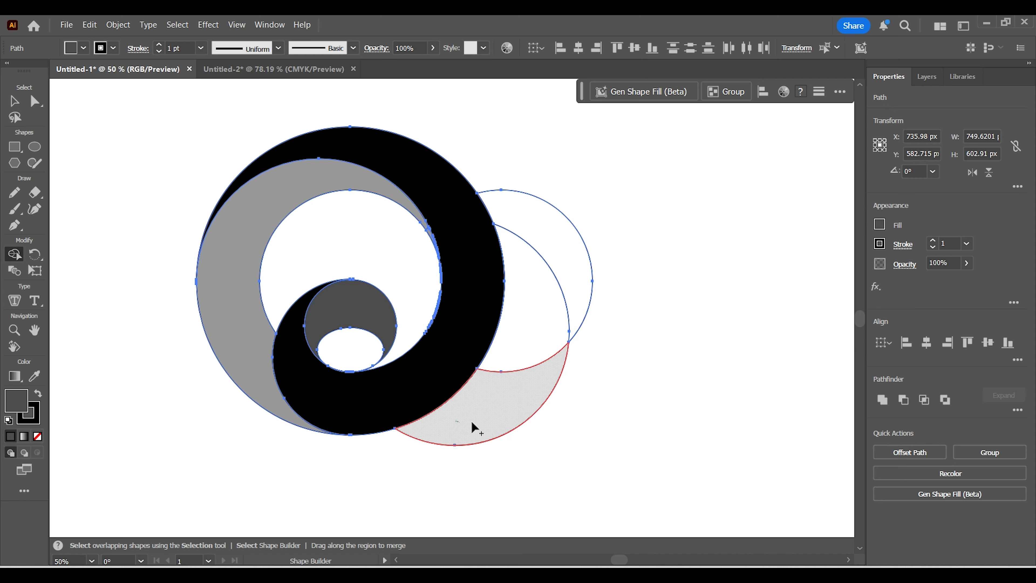
{"action": "left_click", "coordinate": [560, 215], "text": "alt"}
{"action": "left_click", "coordinate": [14, 101]}
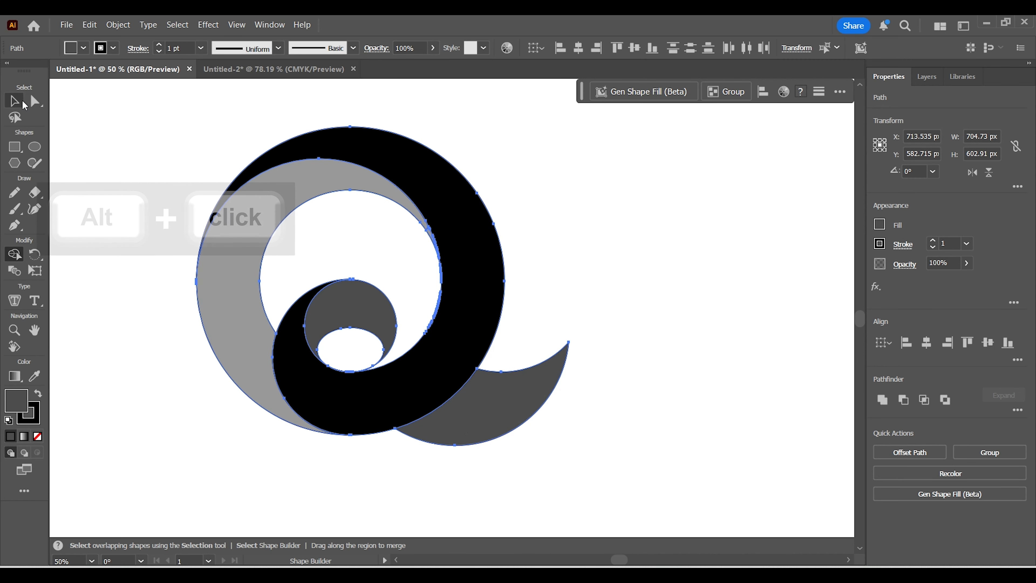
{"action": "left_click", "coordinate": [130, 159]}
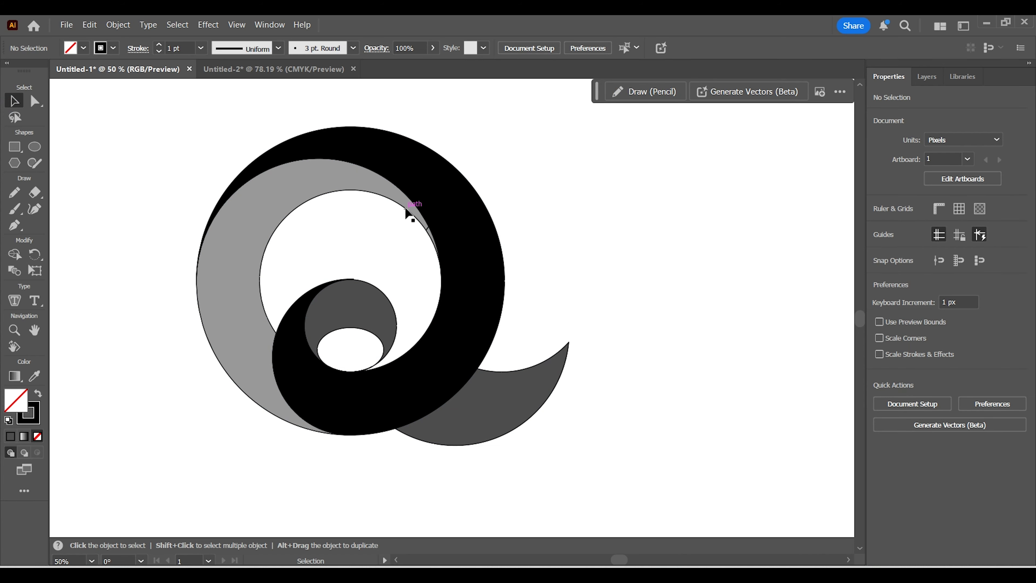
{"action": "left_click_drag", "start_coordinate": [132, 108], "coordinate": [571, 412]}
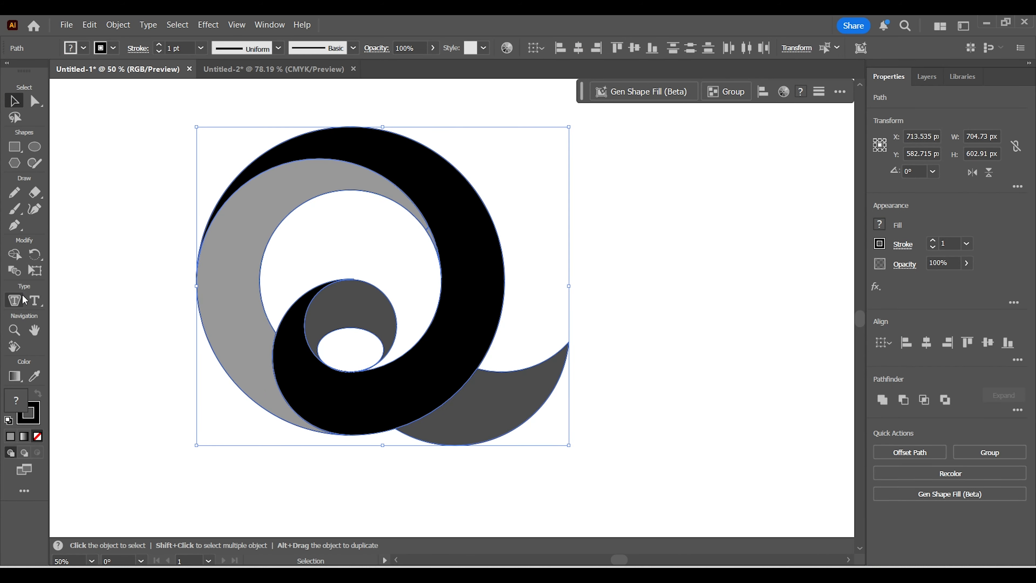
{"action": "left_click", "coordinate": [14, 257]}
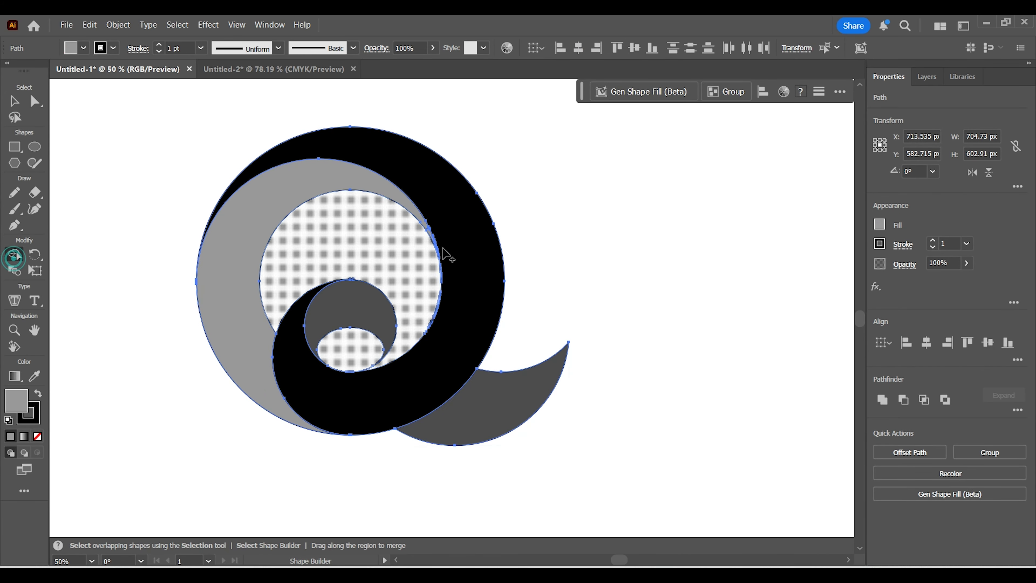
{"action": "left_click", "coordinate": [13, 102]}
{"action": "left_click", "coordinate": [184, 195]}
Select all logo shapes and remove their stroke.
{"action": "left_click_drag", "start_coordinate": [147, 100], "coordinate": [631, 451]}
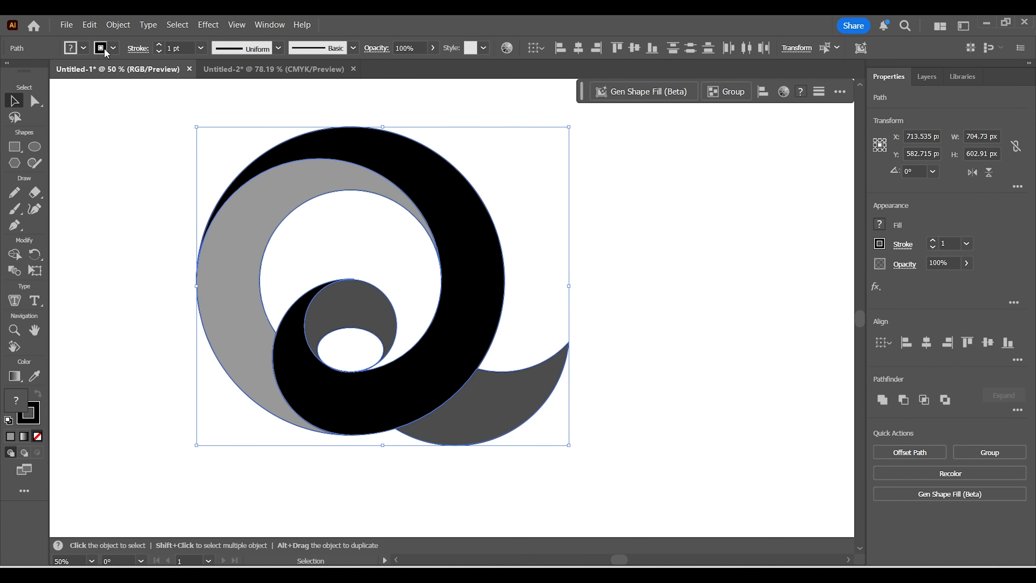
{"action": "left_click", "coordinate": [104, 51]}
{"action": "left_click", "coordinate": [10, 98]}
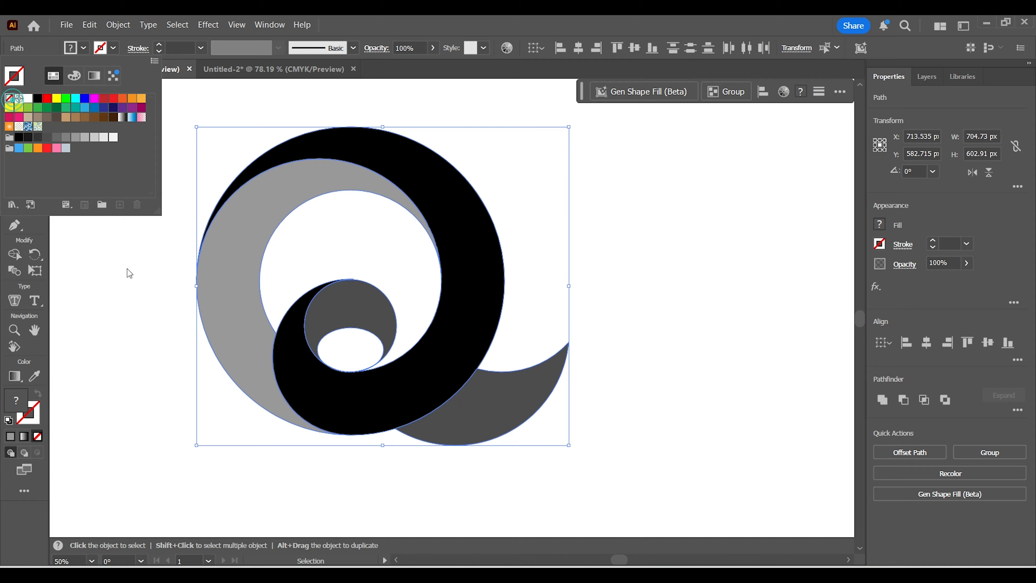
{"action": "left_click", "coordinate": [129, 271]}
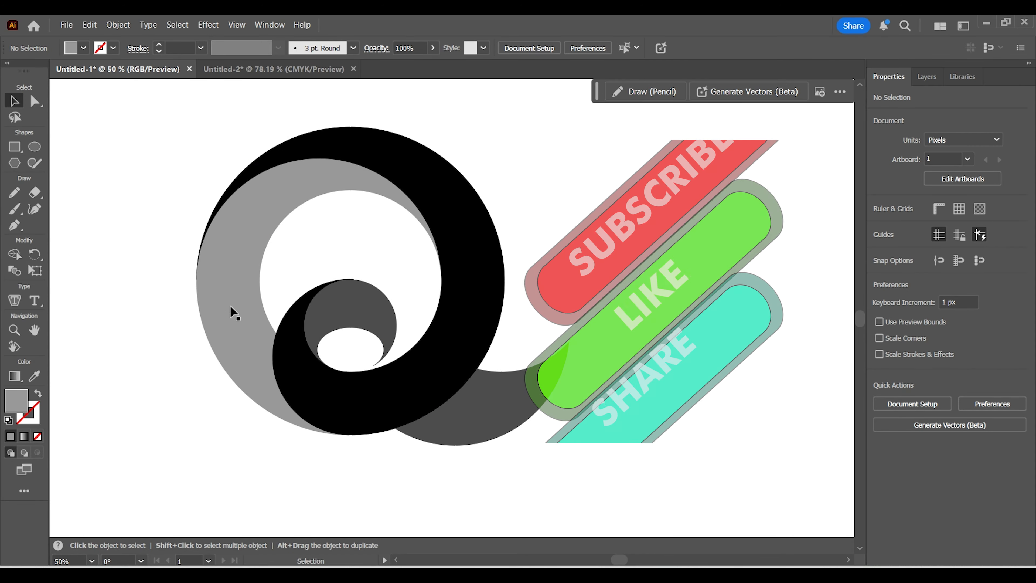
Enlarge the whole logo proportionally, keeping its upper-left corner fixed.
{"action": "left_click_drag", "start_coordinate": [162, 122], "coordinate": [586, 486]}
{"action": "left_click_drag", "start_coordinate": [571, 447], "coordinate": [631, 496]}
{"action": "left_click", "coordinate": [687, 386]}
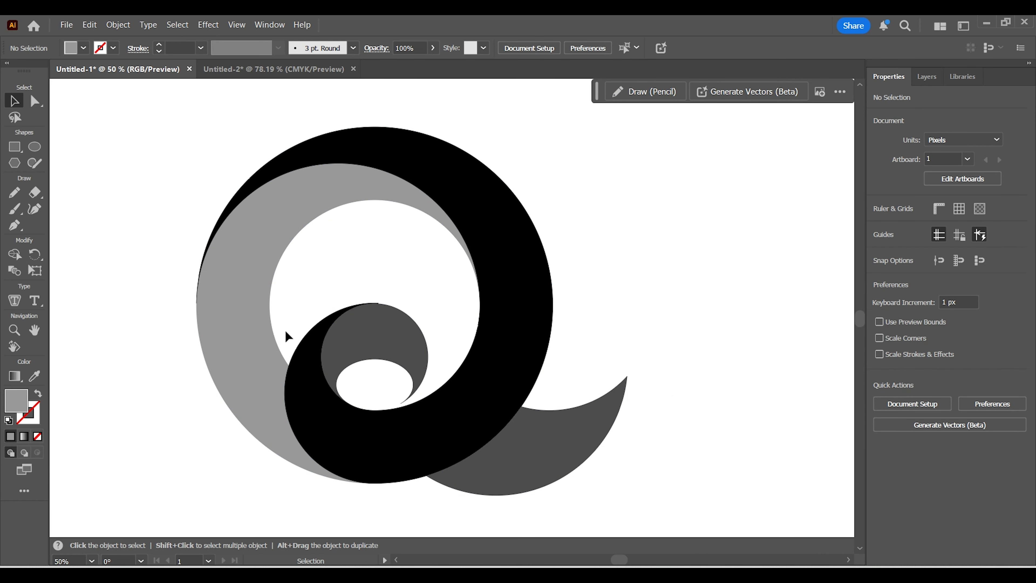
Fill the medium grey left crescent with a linear white-to-black gradient.
{"action": "left_click", "coordinate": [350, 152]}
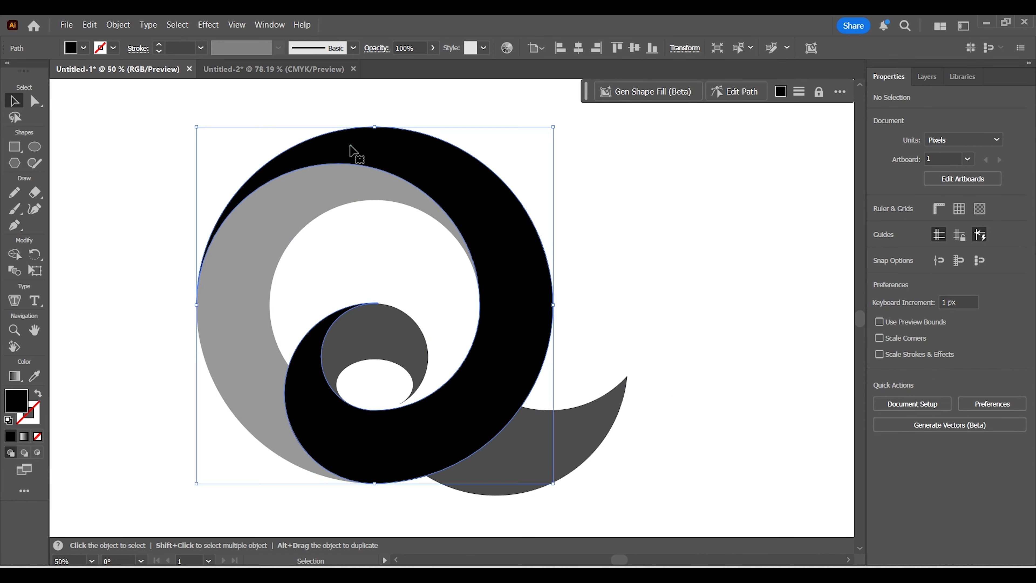
{"action": "left_click", "coordinate": [298, 194]}
{"action": "left_click", "coordinate": [83, 48]}
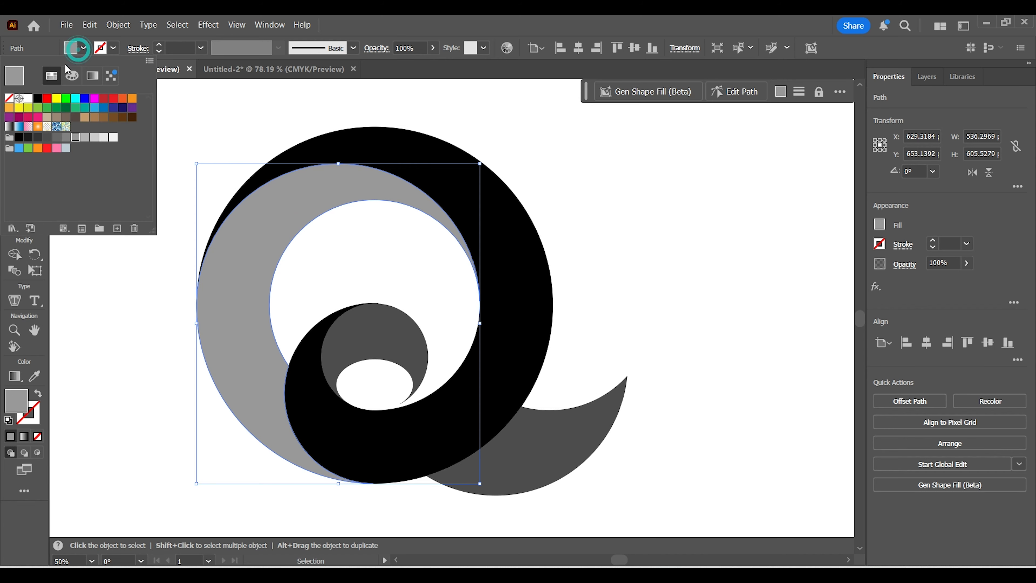
{"action": "left_click", "coordinate": [93, 76]}
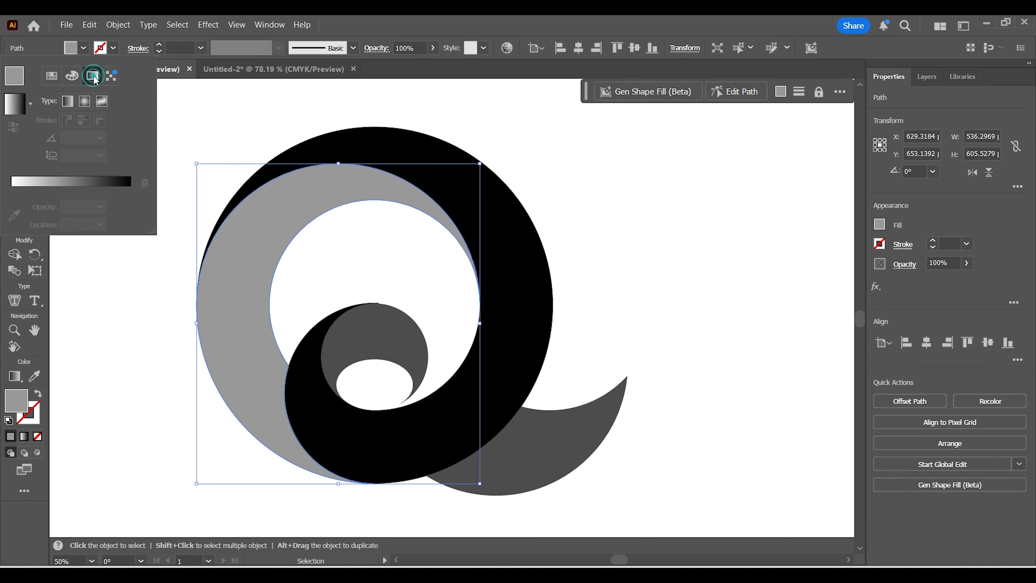
{"action": "left_click", "coordinate": [15, 104]}
{"action": "left_click", "coordinate": [324, 212]}
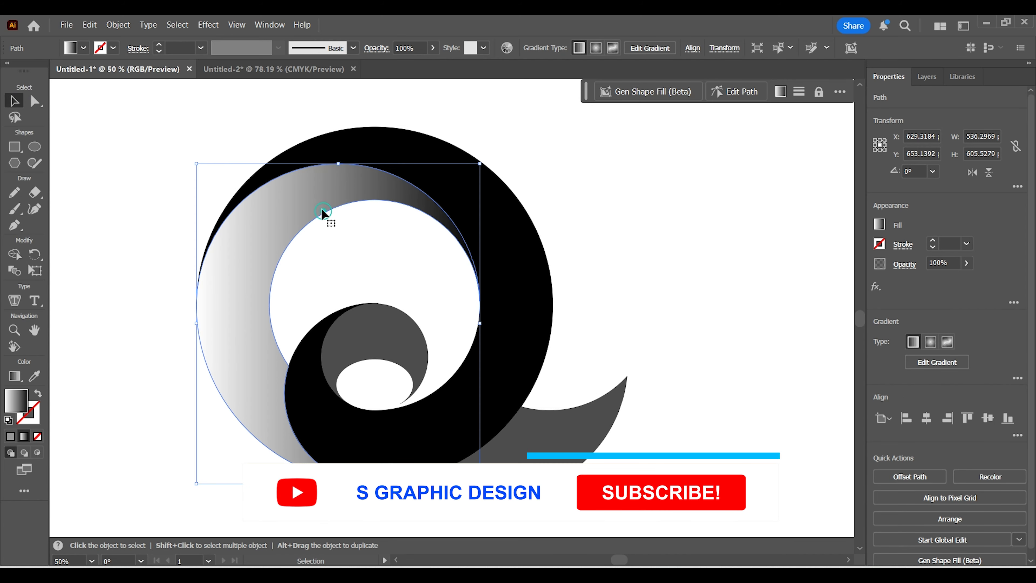
Copy the left crescent's gradient onto the lower-right tail shape with the Eyedropper.
{"action": "left_click", "coordinate": [548, 454]}
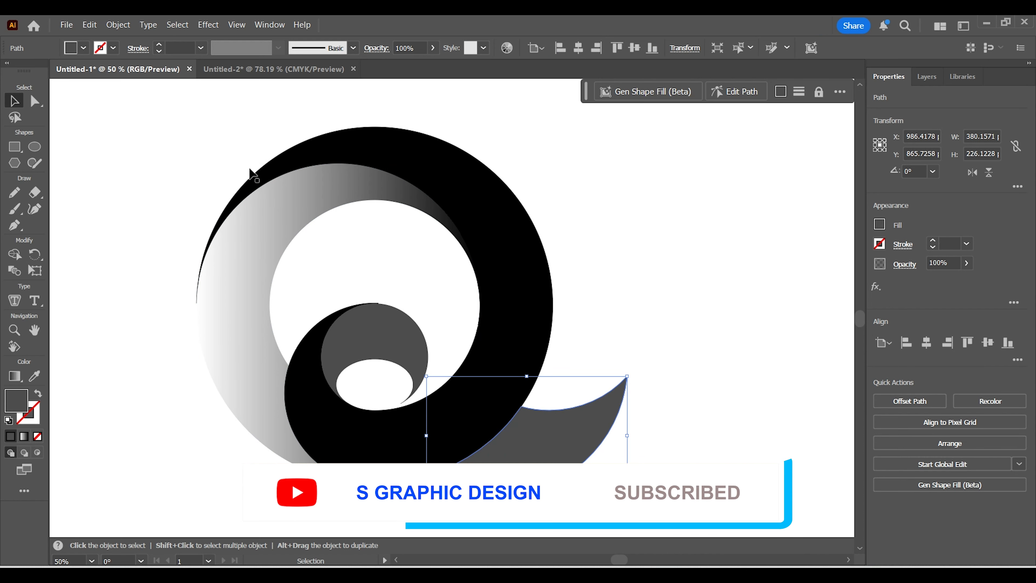
{"action": "left_click", "coordinate": [34, 375]}
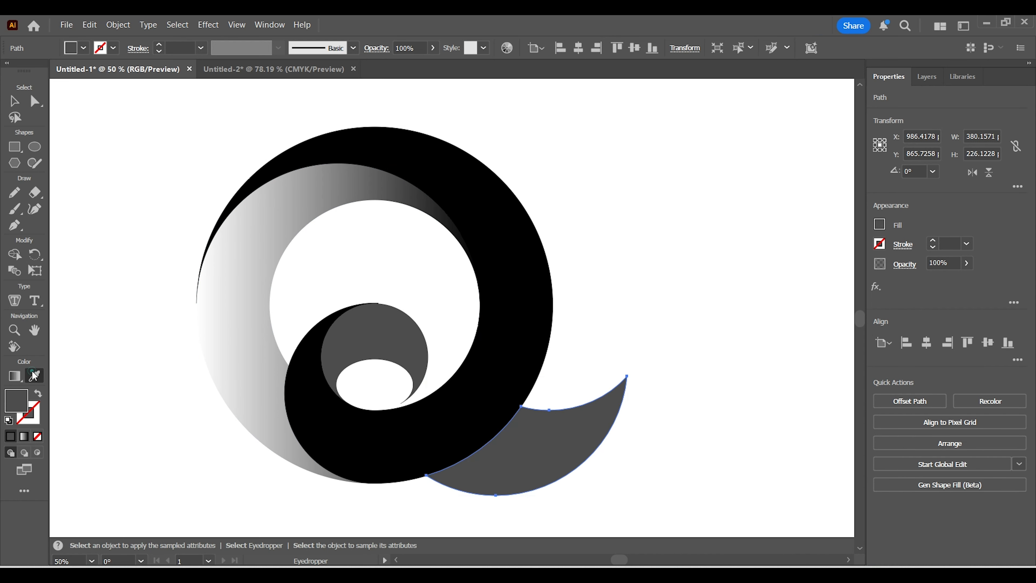
{"action": "left_click", "coordinate": [250, 326]}
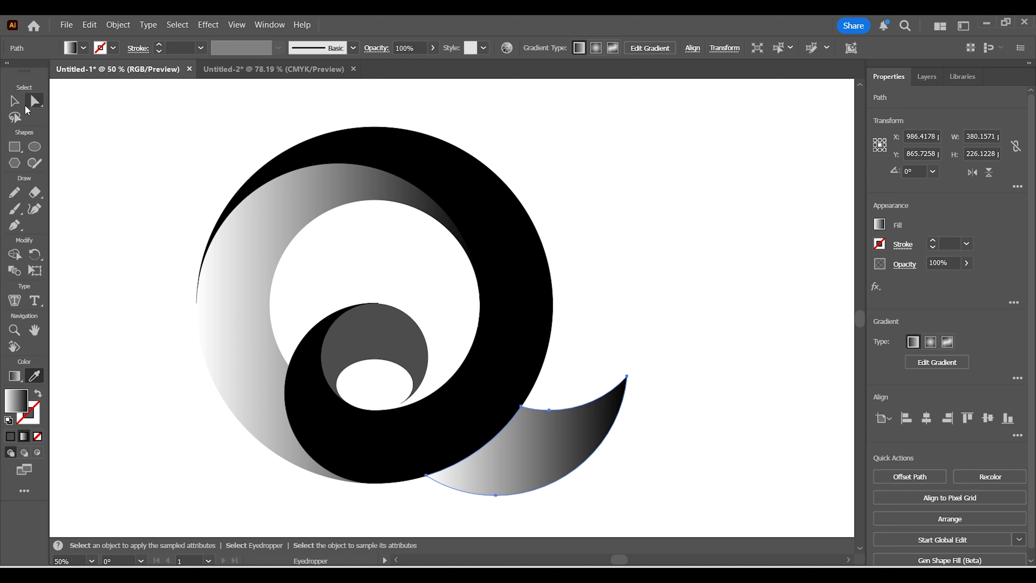
{"action": "left_click", "coordinate": [14, 101]}
{"action": "left_click", "coordinate": [179, 173]}
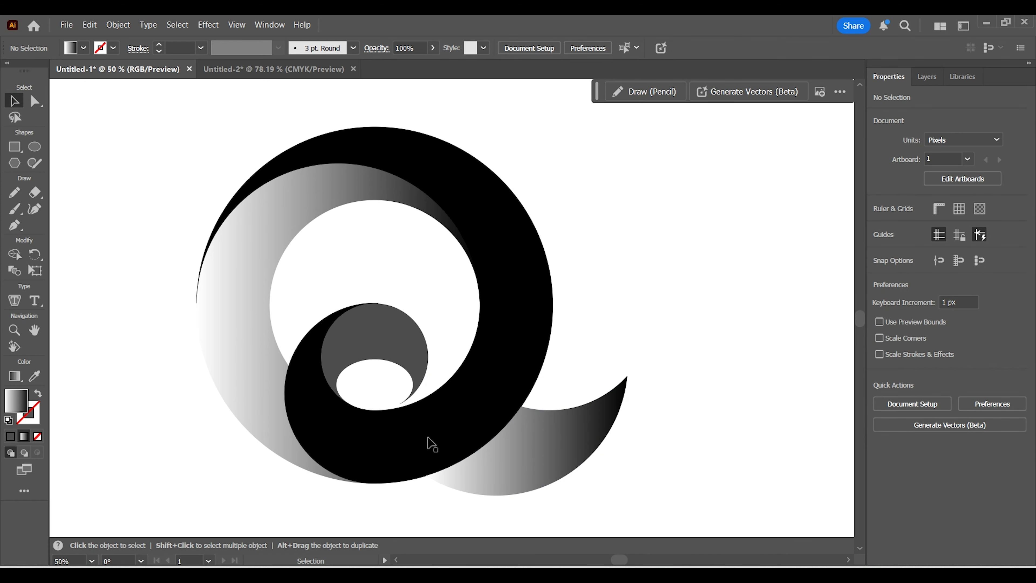
Move the complete logo horizontally a little to the right on the artboard.
{"action": "left_click_drag", "start_coordinate": [158, 140], "coordinate": [596, 457]}
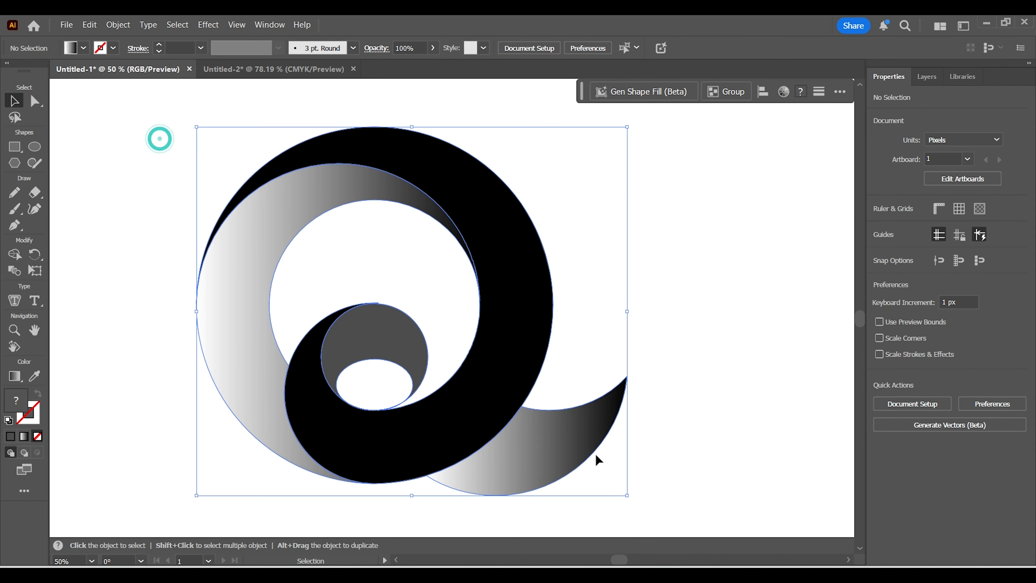
{"action": "left_click", "coordinate": [458, 409]}
{"action": "left_click_drag", "start_coordinate": [458, 409], "coordinate": [511, 413]}
{"action": "left_click", "coordinate": [753, 445]}
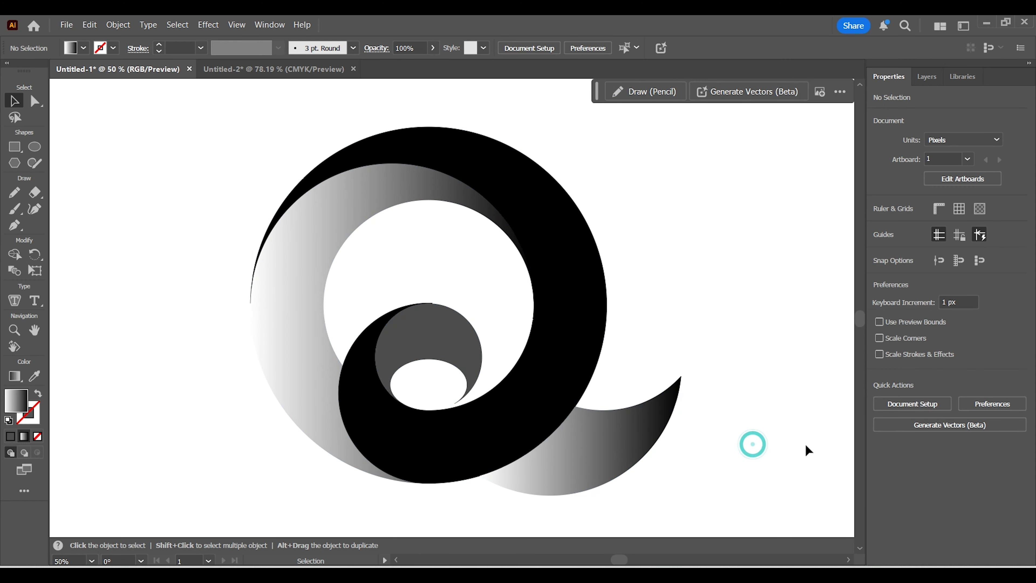